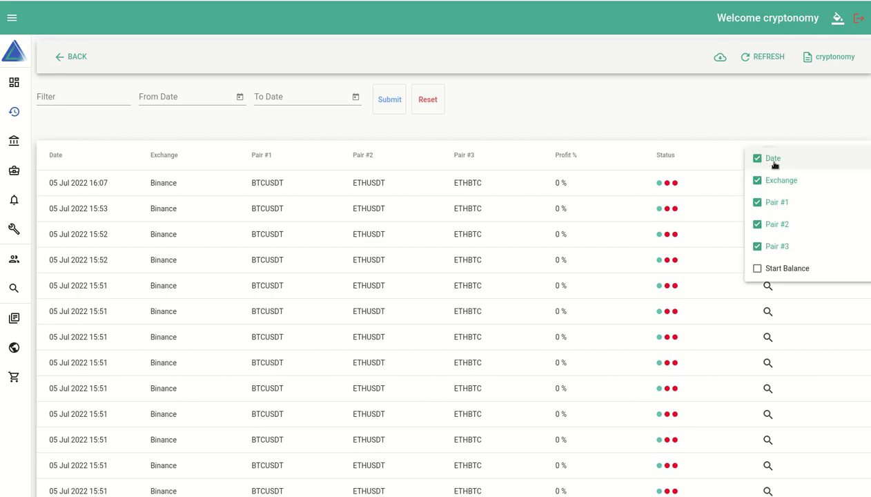
Add the Elapsed Time Pair #1 column to the trade history table.
{"action": "scroll", "coordinate": [839, 250], "scroll_direction": "down", "scroll_amount": 1}
{"action": "scroll", "coordinate": [818, 245], "scroll_direction": "down", "scroll_amount": 2}
{"action": "scroll", "coordinate": [813, 242], "scroll_direction": "down", "scroll_amount": 1}
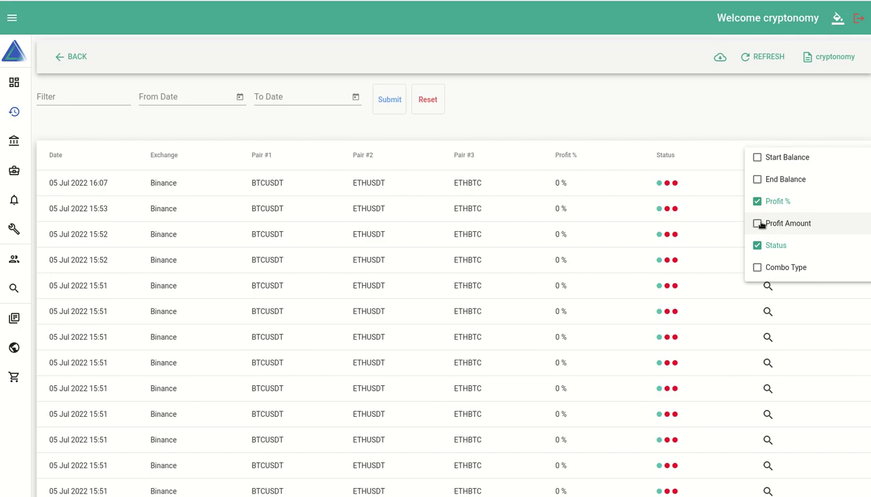
{"action": "scroll", "coordinate": [805, 222], "scroll_direction": "down", "scroll_amount": 2}
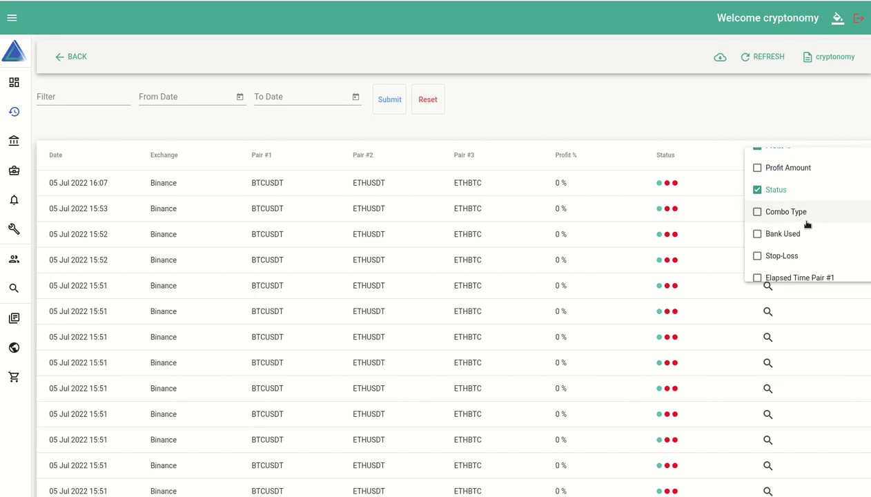
{"action": "scroll", "coordinate": [808, 225], "scroll_direction": "down", "scroll_amount": 1}
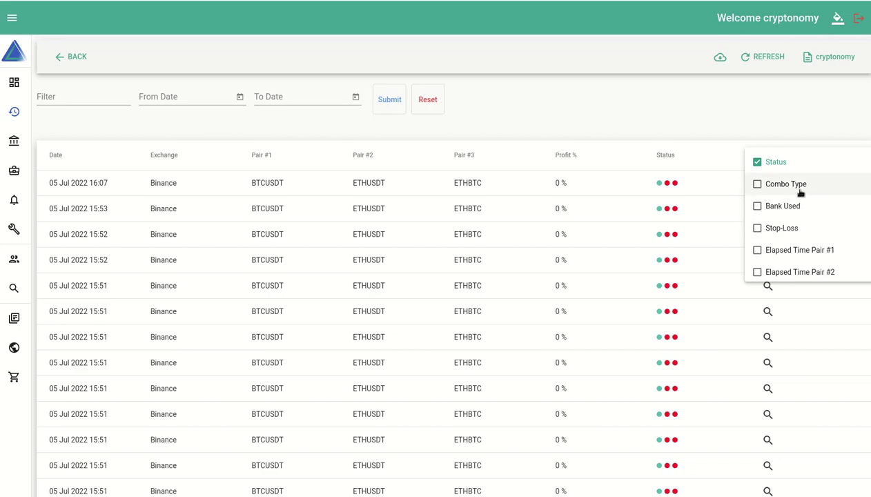
{"action": "scroll", "coordinate": [804, 240], "scroll_direction": "down", "scroll_amount": 2}
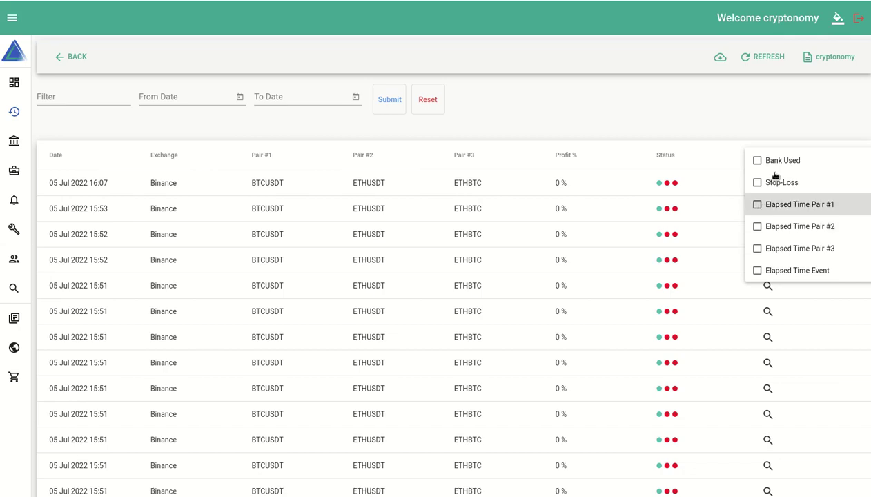
{"action": "left_click", "coordinate": [775, 176]}
Add the Elapsed Time Pair #2 and Elapsed Time Pair #3 columns to the trade history table.
{"action": "left_click", "coordinate": [777, 160]}
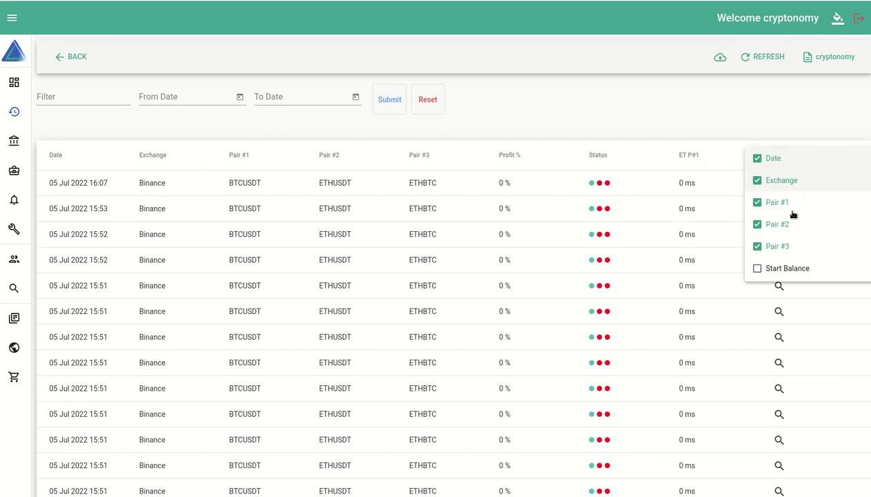
{"action": "scroll", "coordinate": [805, 238], "scroll_direction": "down", "scroll_amount": 5}
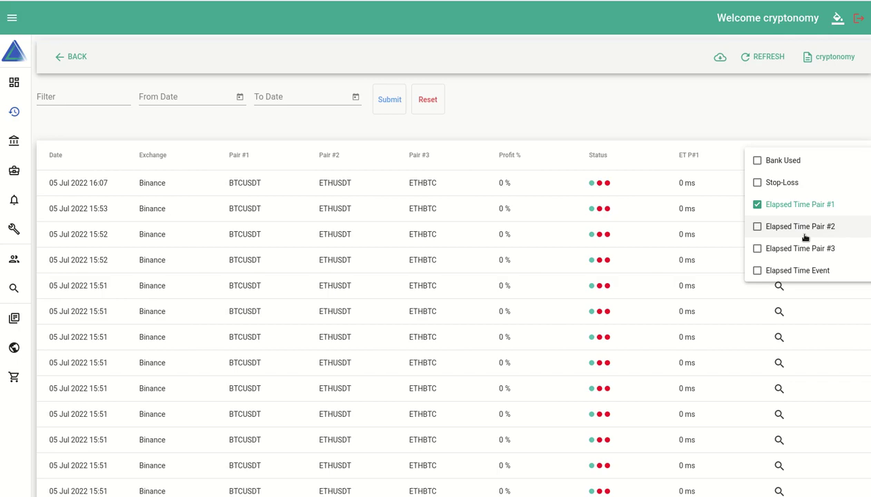
{"action": "left_click", "coordinate": [755, 227]}
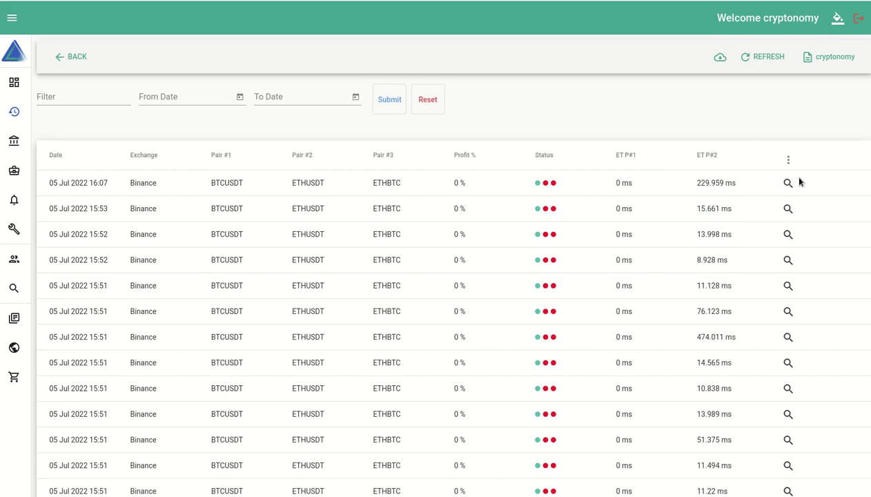
{"action": "left_click", "coordinate": [789, 160]}
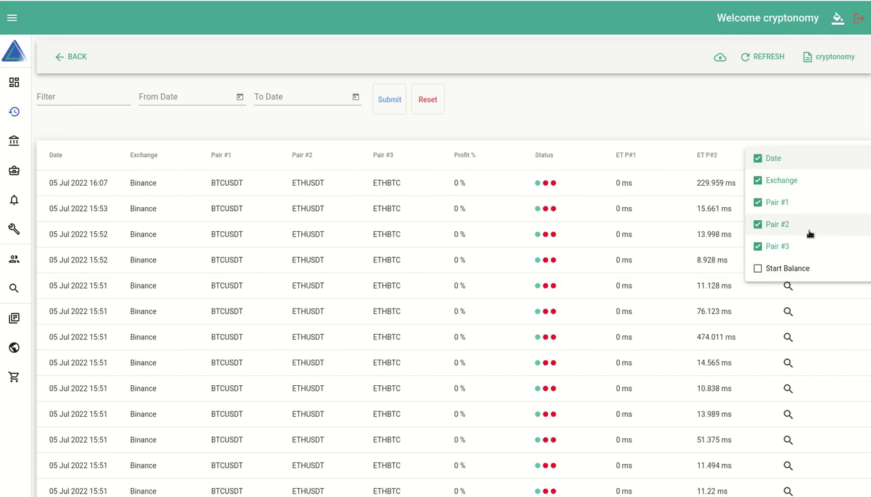
{"action": "scroll", "coordinate": [810, 234], "scroll_direction": "down", "scroll_amount": 5}
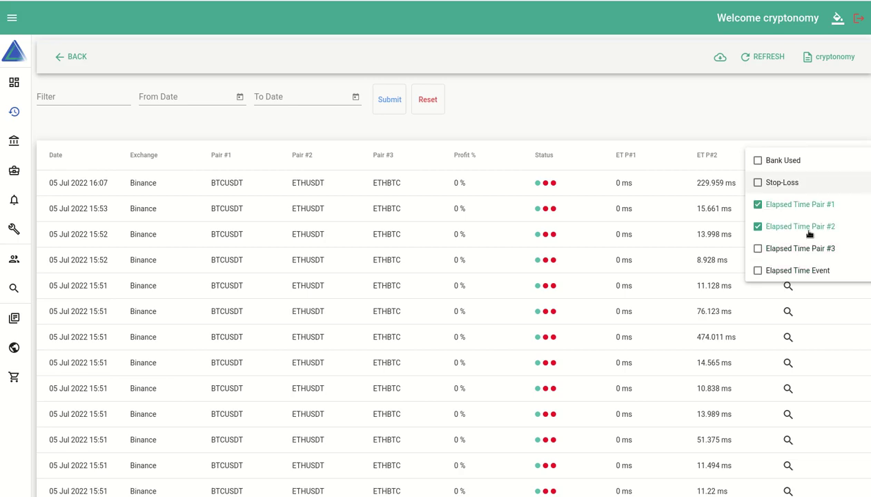
{"action": "left_click", "coordinate": [758, 250]}
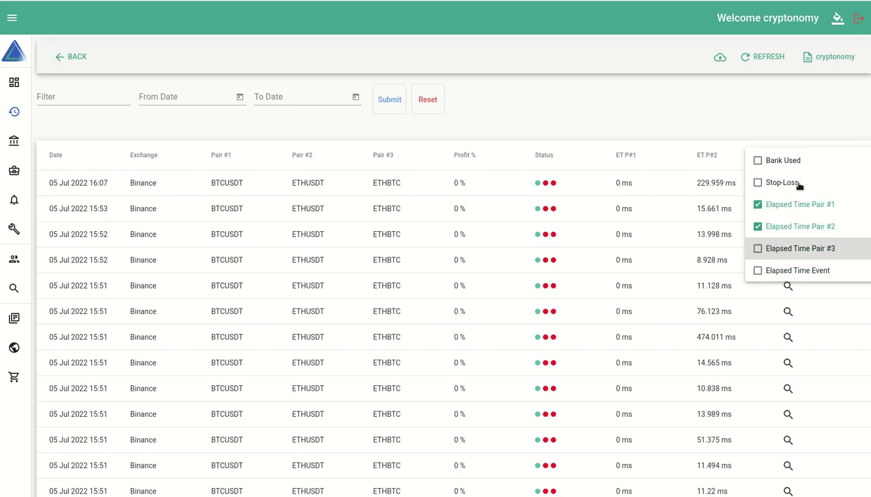
Add the Elapsed Time Event column to the trade history table and close the column list.
{"action": "left_click", "coordinate": [797, 160]}
{"action": "scroll", "coordinate": [829, 232], "scroll_direction": "down", "scroll_amount": 1}
{"action": "scroll", "coordinate": [829, 232], "scroll_direction": "down", "scroll_amount": 4}
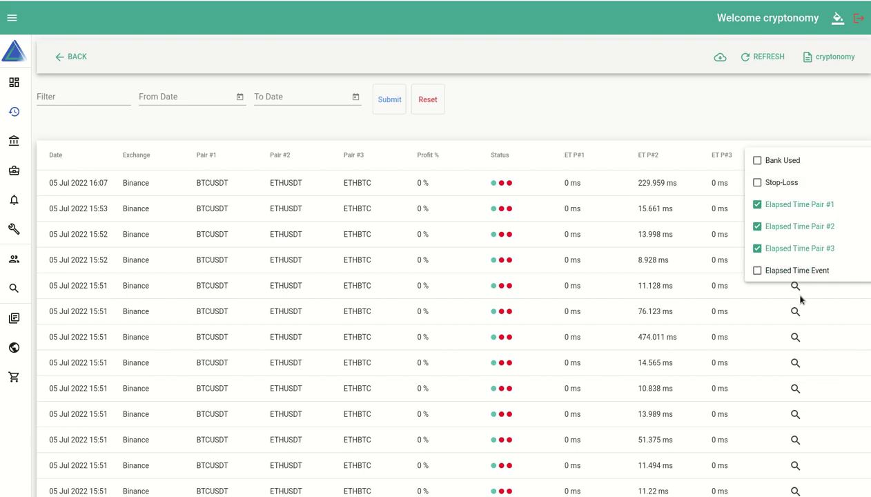
{"action": "left_click", "coordinate": [759, 271]}
{"action": "left_click", "coordinate": [525, 105]}
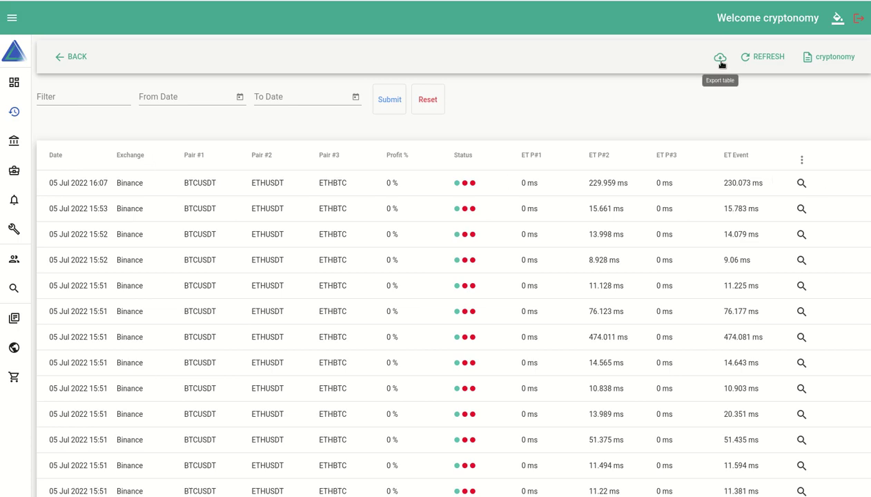
Start a capture with the screenshot annotation tool and select the whole screen as its area.
{"action": "mouse_move", "coordinate": [473, 485]}
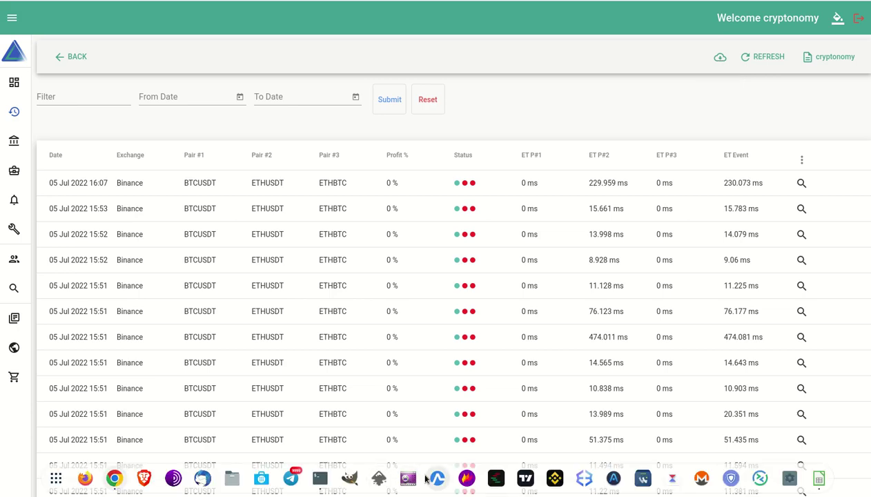
{"action": "right_click", "coordinate": [466, 479]}
{"action": "left_click", "coordinate": [467, 397]}
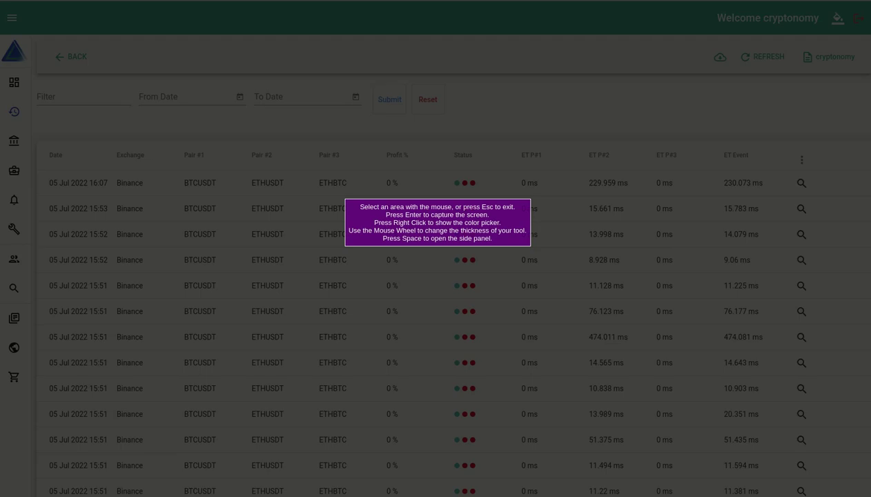
{"action": "left_click_drag", "start_coordinate": [1, 1], "coordinate": [870, 496]}
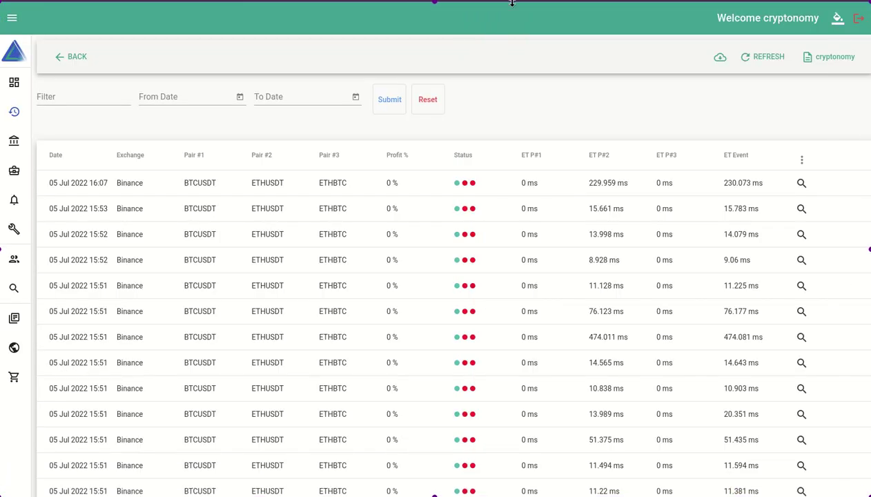
Mark the table export icon and the column chooser icon each with a red ellipse and an arrow.
{"action": "left_click_drag", "start_coordinate": [703, 48], "coordinate": [730, 70]}
{"action": "left_click_drag", "start_coordinate": [545, 99], "coordinate": [690, 64]}
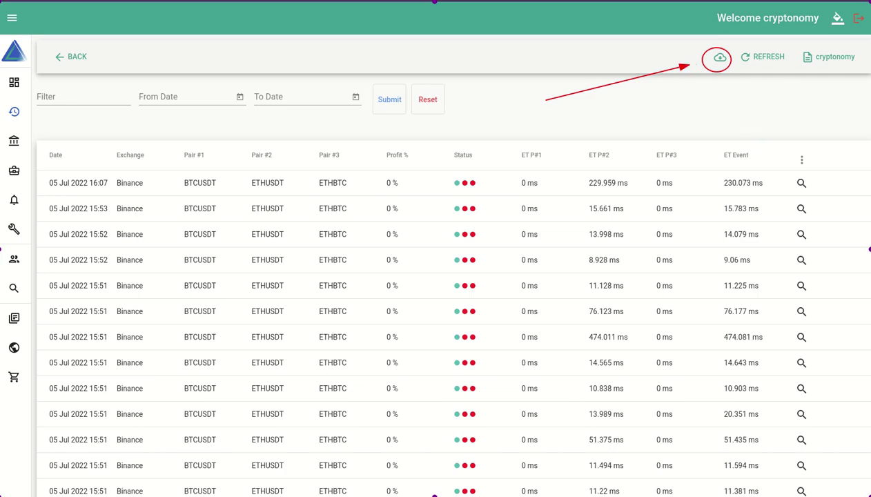
{"action": "left_click_drag", "start_coordinate": [784, 140], "coordinate": [820, 172]}
{"action": "left_click_drag", "start_coordinate": [844, 78], "coordinate": [804, 150]}
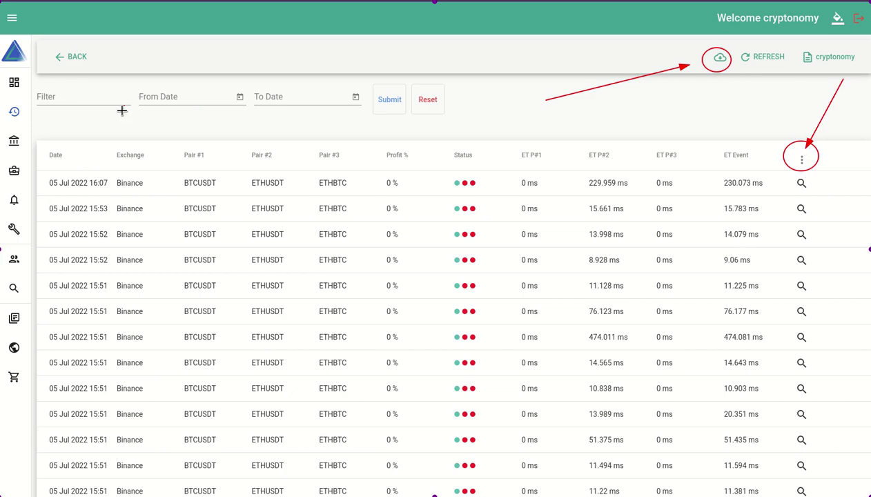
Draw red arrows to the Date, Exchange, Pair #1, Pair #2 and Pair #3 column headers.
{"action": "left_click_drag", "start_coordinate": [90, 111], "coordinate": [71, 146]}
{"action": "left_click_drag", "start_coordinate": [112, 116], "coordinate": [125, 147]}
{"action": "left_click_drag", "start_coordinate": [173, 124], "coordinate": [188, 158]}
{"action": "left_click_drag", "start_coordinate": [238, 118], "coordinate": [268, 150]}
{"action": "left_click_drag", "start_coordinate": [315, 133], "coordinate": [330, 163]}
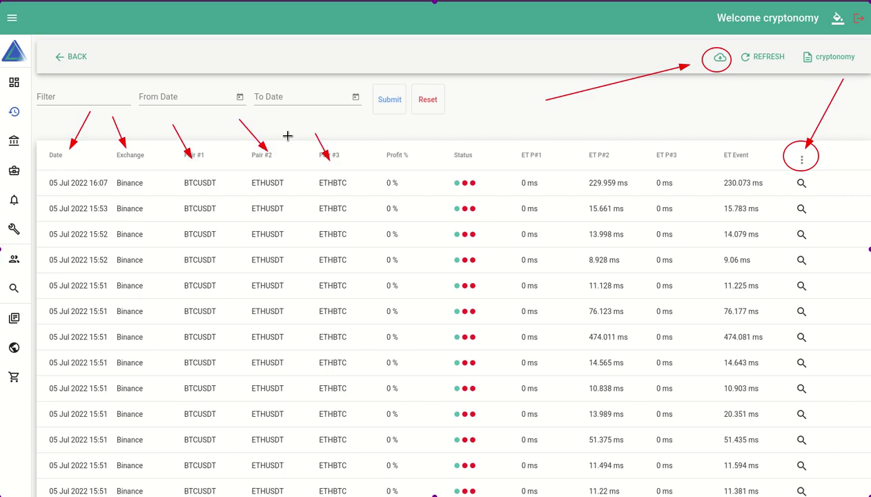
Draw red arrows to the Profit %, Status, ET P#1, ET P#2 and ET P#3 column headers.
{"action": "mouse_move", "coordinate": [385, 126]}
{"action": "left_mouse_down"}
{"action": "mouse_move", "coordinate": [375, 161]}
{"action": "mouse_move", "coordinate": [385, 147]}
{"action": "left_mouse_up"}
{"action": "left_click_drag", "start_coordinate": [477, 118], "coordinate": [470, 146]}
{"action": "left_click_drag", "start_coordinate": [523, 123], "coordinate": [535, 155]}
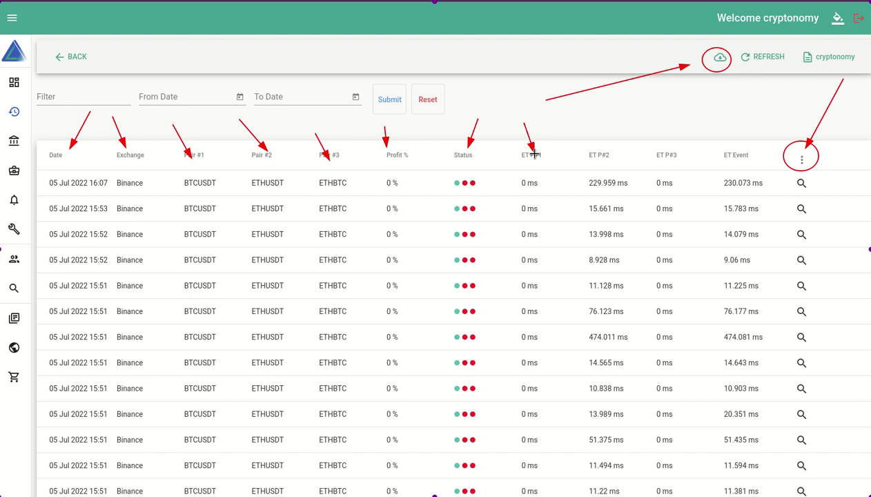
{"action": "left_click_drag", "start_coordinate": [572, 108], "coordinate": [594, 145]}
{"action": "left_click_drag", "start_coordinate": [642, 118], "coordinate": [661, 148]}
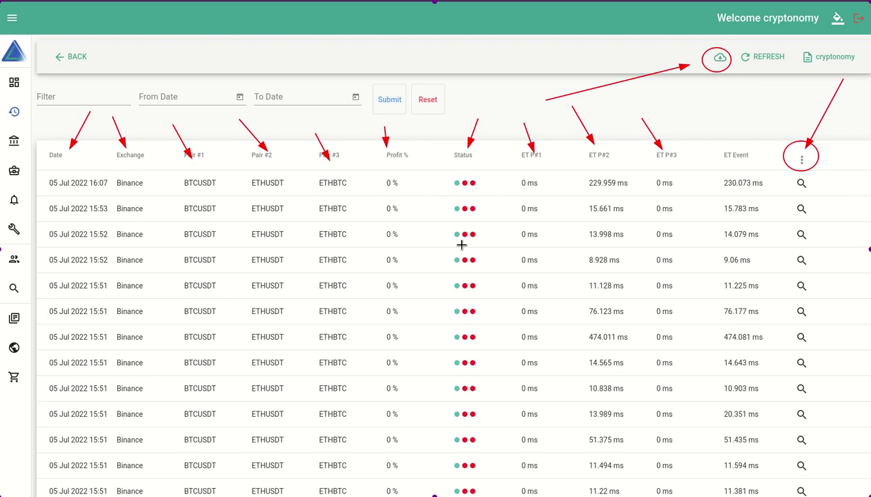
Draw red arrows to the first row's ET P#2 value and the ET Event header, and exit the capture without saving.
{"action": "left_click_drag", "start_coordinate": [570, 147], "coordinate": [587, 174]}
{"action": "left_click_drag", "start_coordinate": [718, 113], "coordinate": [735, 163]}
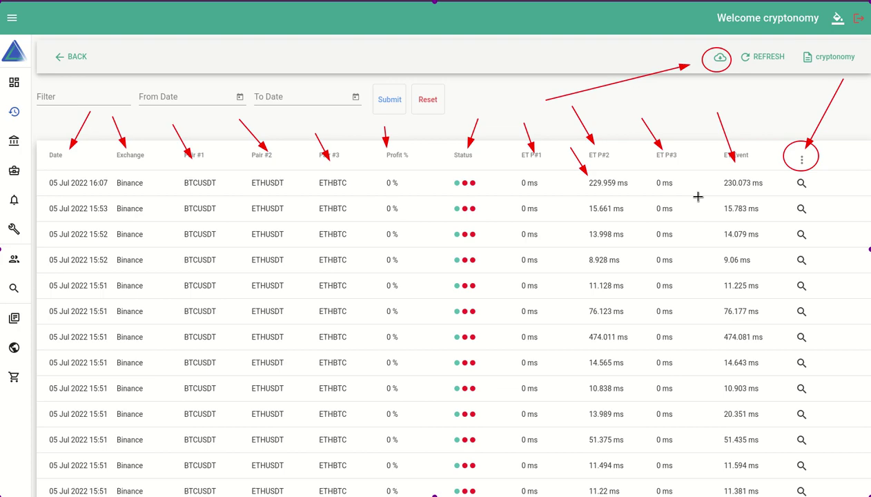
{"action": "key", "text": "Escape"}
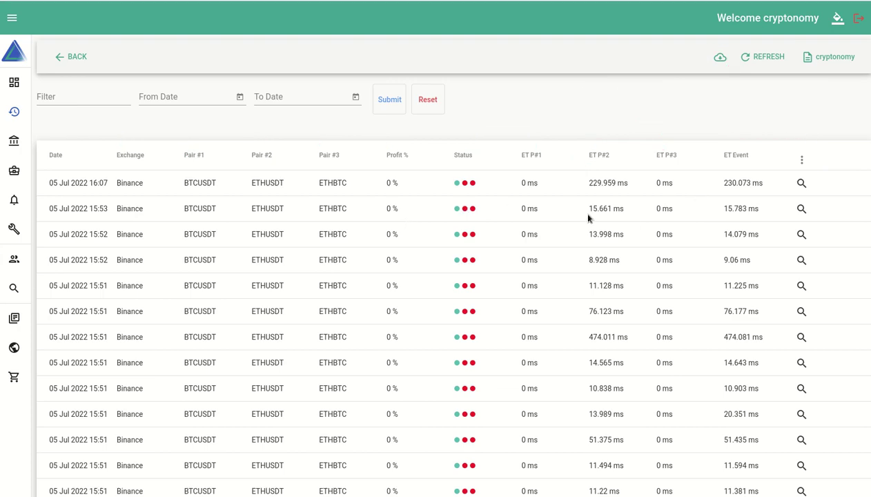
Switch to the spreadsheet holding the exported Activity History table and examine its trade records down to May 2022.
{"action": "key", "text": "alt+Tab"}
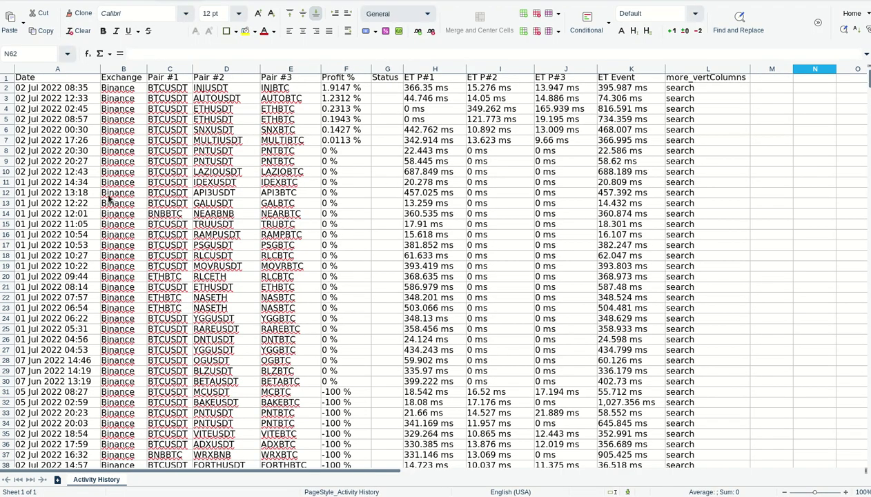
{"action": "left_click", "coordinate": [207, 223]}
{"action": "scroll", "coordinate": [370, 256], "scroll_direction": "down", "scroll_amount": 14}
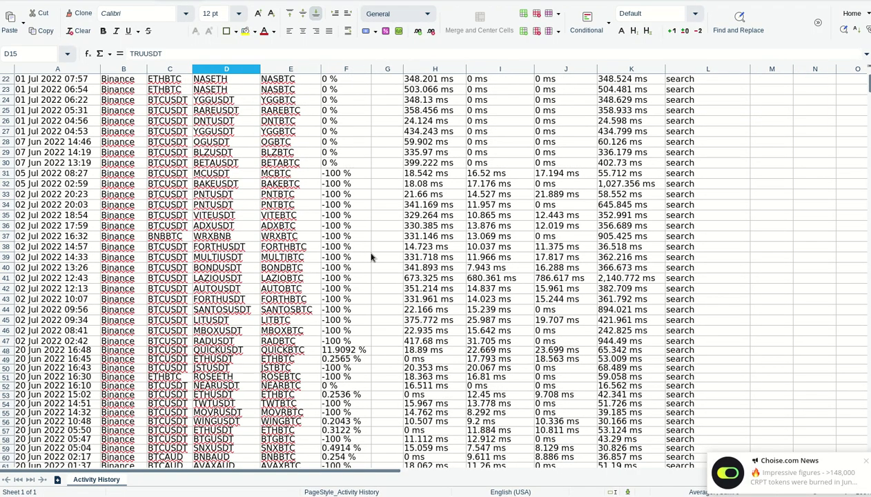
{"action": "scroll", "coordinate": [369, 256], "scroll_direction": "down", "scroll_amount": 20}
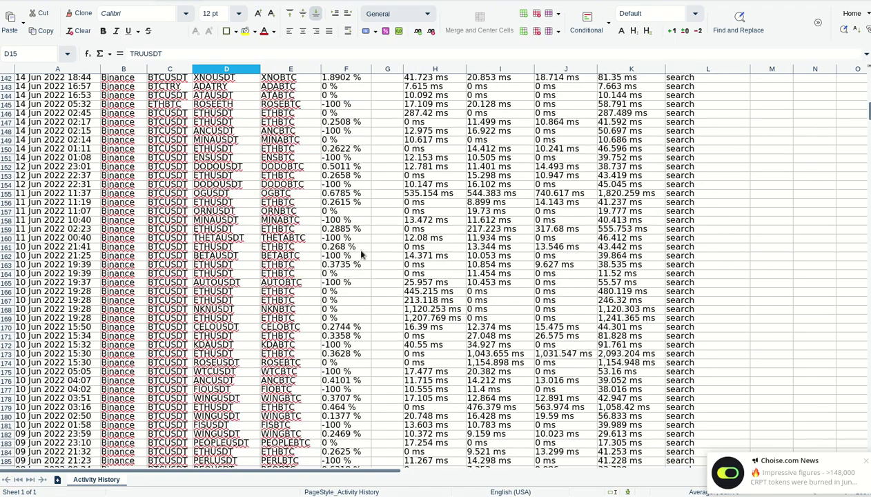
{"action": "scroll", "coordinate": [353, 252], "scroll_direction": "down", "scroll_amount": 10}
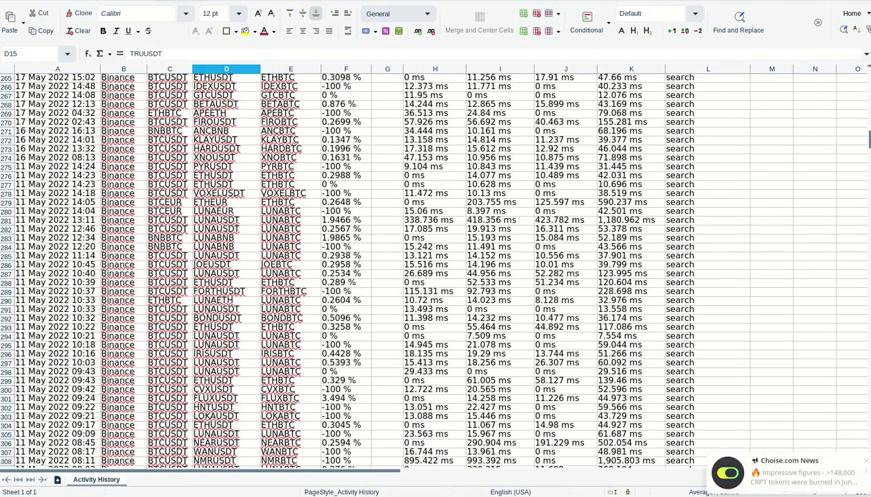
{"action": "left_click", "coordinate": [697, 11]}
{"action": "left_click", "coordinate": [289, 327]}
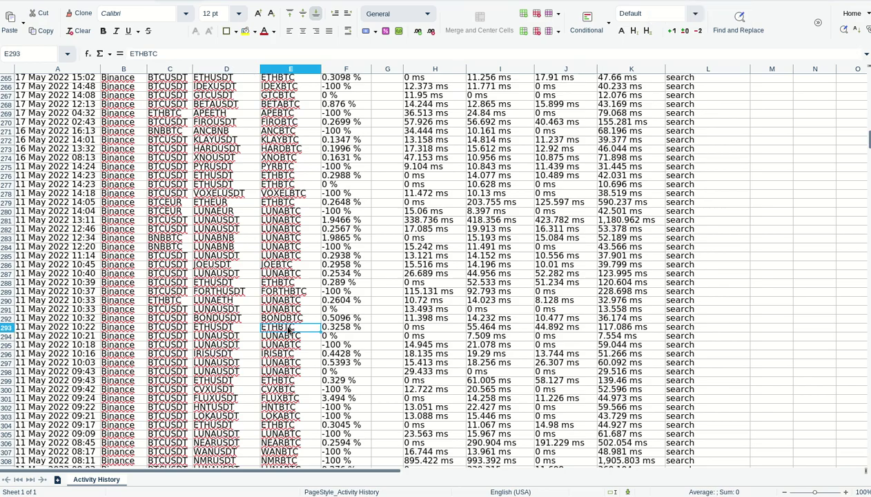
Examine the older trade records down to the last row of the sheet and select that row's date cell.
{"action": "scroll", "coordinate": [277, 318], "scroll_direction": "down", "scroll_amount": 20}
{"action": "key", "text": "Page_Down"}
{"action": "key", "text": "Page_Down"}
{"action": "key", "text": "Page_Down"}
{"action": "key", "text": "Page_Down"}
{"action": "key", "text": "Page_Down"}
{"action": "key", "text": "Page_Down"}
{"action": "key", "text": "Page_Down"}
{"action": "key", "text": "Page_Down"}
{"action": "key", "text": "Page_Down"}
{"action": "key", "text": "Page_Down"}
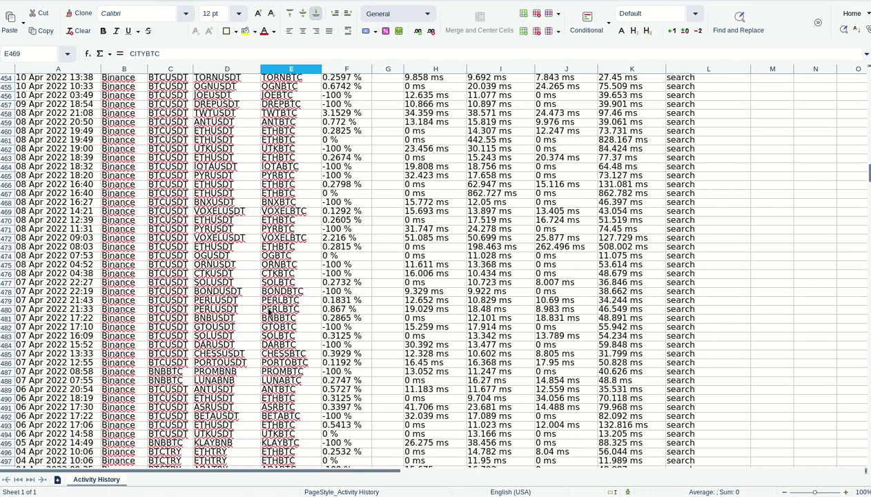
{"action": "key", "text": "Page_Down"}
{"action": "key", "text": "Page_Down"}
{"action": "key", "text": "Page_Down"}
{"action": "key", "text": "Page_Down"}
{"action": "key", "text": "Page_Down"}
{"action": "key", "text": "Page_Down"}
{"action": "key", "text": "Page_Down"}
{"action": "key", "text": "Page_Down"}
{"action": "key", "text": "Page_Down"}
{"action": "key", "text": "Page_Down"}
{"action": "key", "text": "Page_Down"}
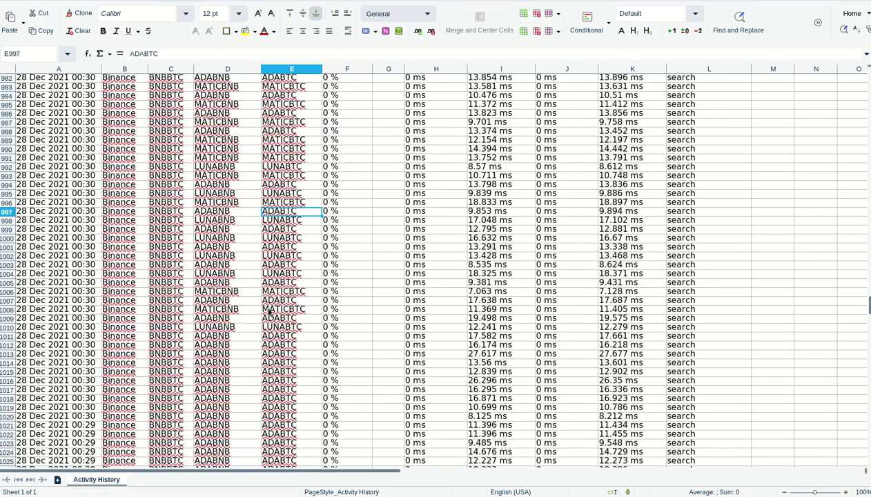
{"action": "key", "text": "Page_Down"}
{"action": "key", "text": "Page_Down"}
{"action": "key", "text": "Page_Down"}
{"action": "key", "text": "Page_Down"}
{"action": "key", "text": "Page_Down"}
{"action": "key", "text": "Page_Down"}
{"action": "key", "text": "Page_Down"}
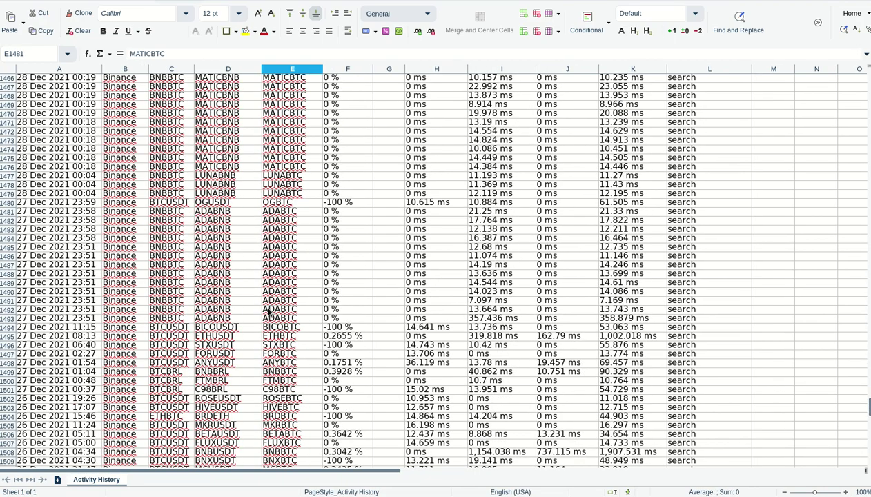
{"action": "key", "text": "Page_Up"}
{"action": "key", "text": "Page_Up"}
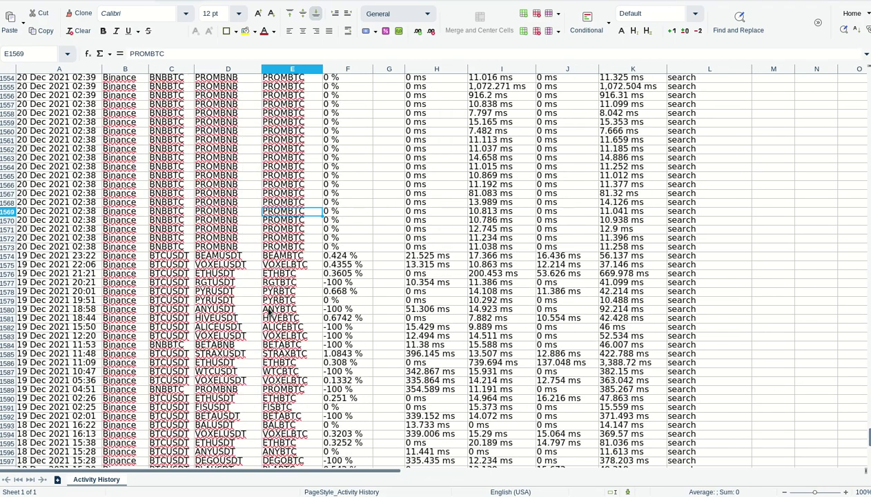
{"action": "scroll", "coordinate": [276, 324], "scroll_direction": "down", "scroll_amount": 15}
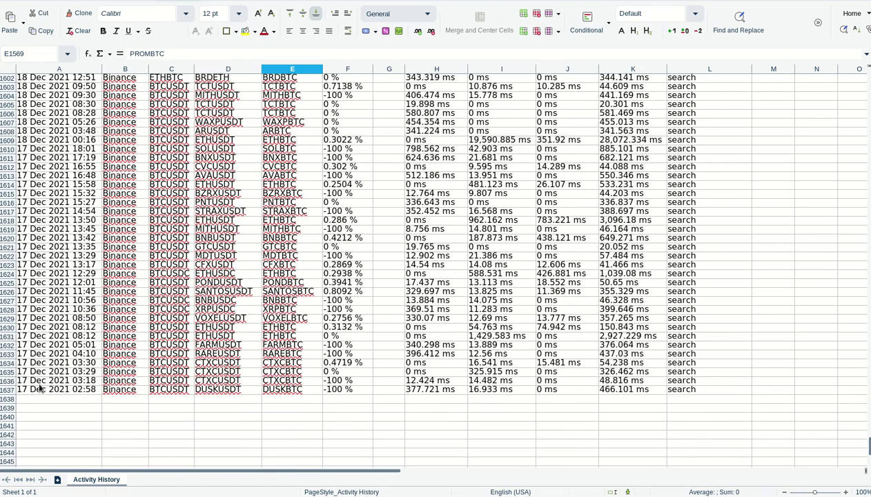
{"action": "left_click", "coordinate": [45, 390]}
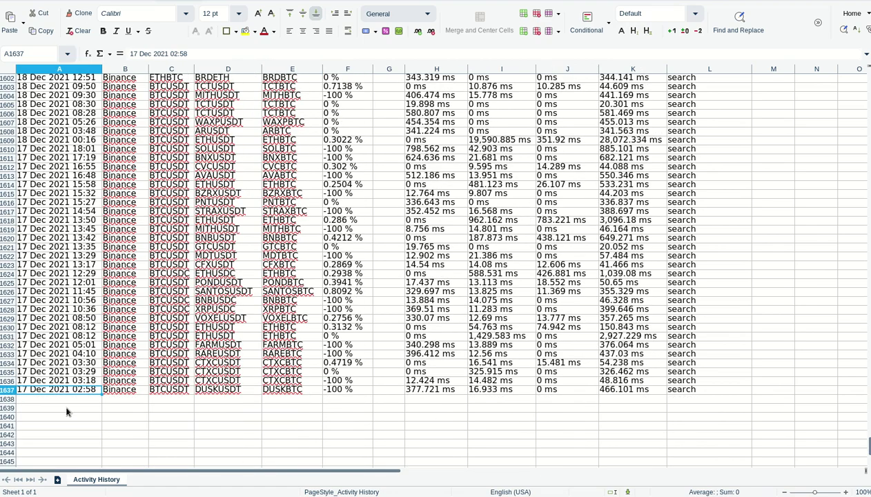
Review the trade records from the last row back up to the header row of the Activity History sheet.
{"action": "key", "text": "Page_Up"}
{"action": "key", "text": "Page_Up"}
{"action": "key", "text": "Page_Up"}
{"action": "key", "text": "Page_Up"}
{"action": "key", "text": "Page_Up"}
{"action": "key", "text": "Page_Up"}
{"action": "key", "text": "Page_Up"}
{"action": "key", "text": "Page_Up"}
{"action": "key", "text": "Page_Up"}
{"action": "key", "text": "Page_Up"}
{"action": "key", "text": "Page_Up"}
{"action": "key", "text": "Page_Up"}
{"action": "key", "text": "Page_Up"}
{"action": "key", "text": "Page_Up"}
{"action": "key", "text": "Page_Up"}
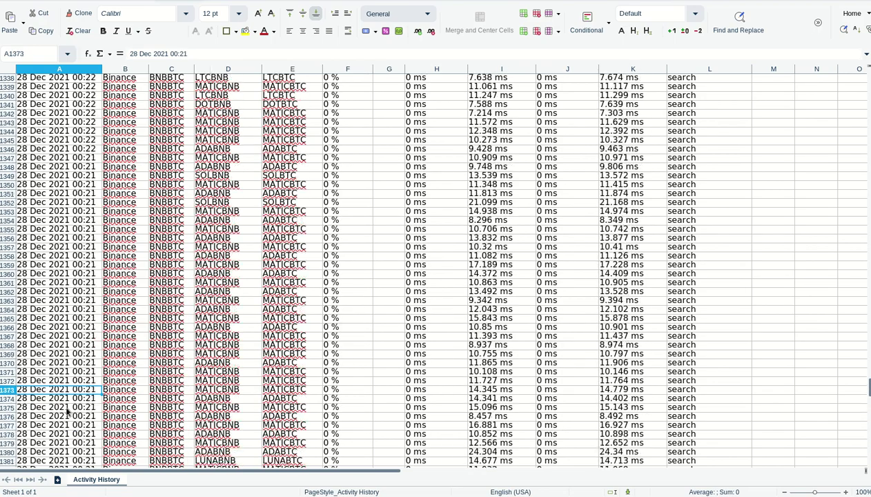
{"action": "key", "text": "Page_Up"}
{"action": "key", "text": "Page_Up"}
{"action": "key", "text": "Page_Up"}
{"action": "key", "text": "Page_Up"}
{"action": "key", "text": "Page_Up"}
{"action": "key", "text": "Page_Up"}
{"action": "key", "text": "Page_Up"}
{"action": "key", "text": "Page_Up"}
{"action": "key", "text": "Page_Up"}
{"action": "key", "text": "Page_Up"}
{"action": "key", "text": "Page_Up"}
{"action": "key", "text": "Page_Up"}
{"action": "key", "text": "Page_Up"}
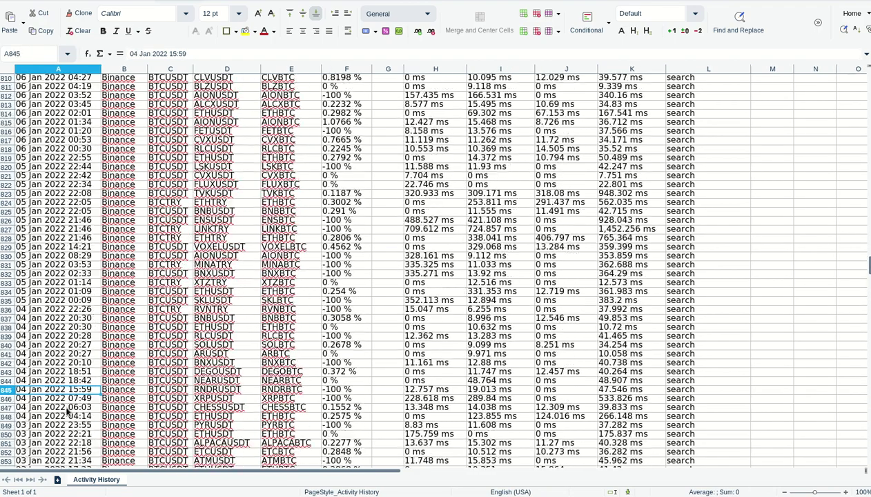
{"action": "key", "text": "Page_Up"}
{"action": "key", "text": "Page_Up"}
{"action": "key", "text": "Page_Up"}
{"action": "key", "text": "Page_Up"}
{"action": "key", "text": "Page_Up"}
{"action": "key", "text": "Page_Up"}
{"action": "key", "text": "Page_Up"}
{"action": "key", "text": "Page_Up"}
{"action": "key", "text": "Page_Up"}
{"action": "key", "text": "Page_Up"}
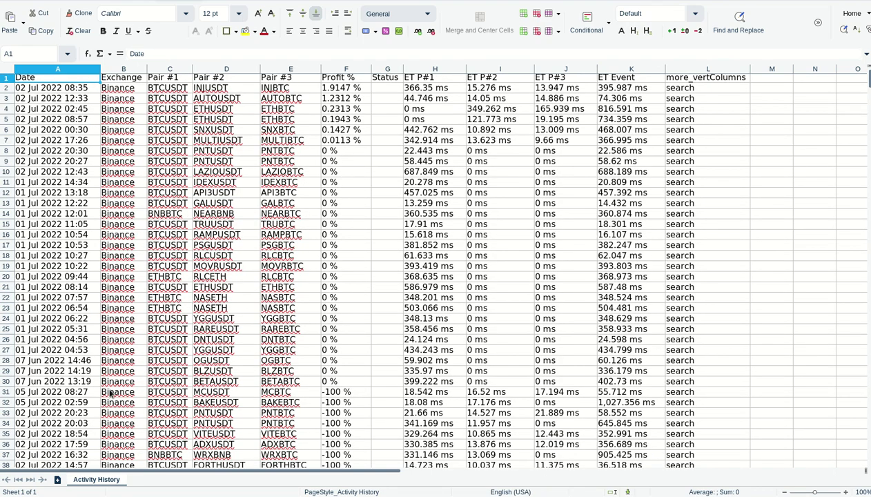
Center the contents of all cells in the sheet horizontally.
{"action": "left_click", "coordinate": [7, 69]}
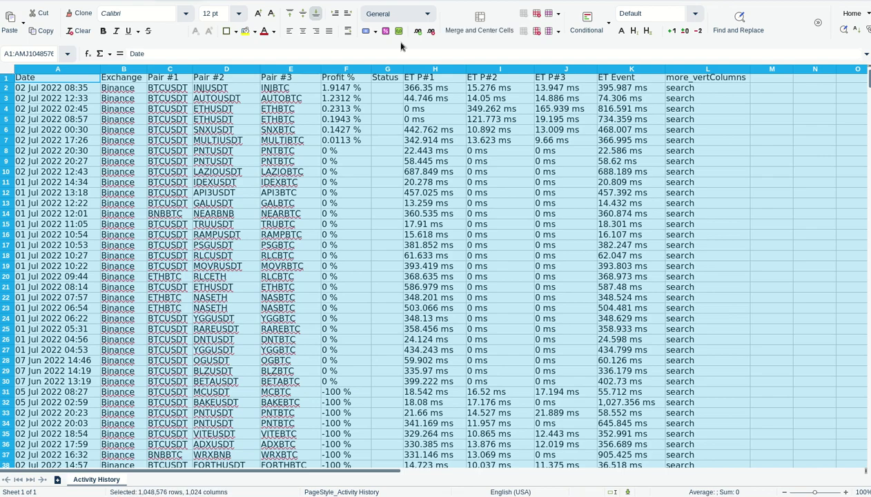
{"action": "left_click", "coordinate": [306, 33]}
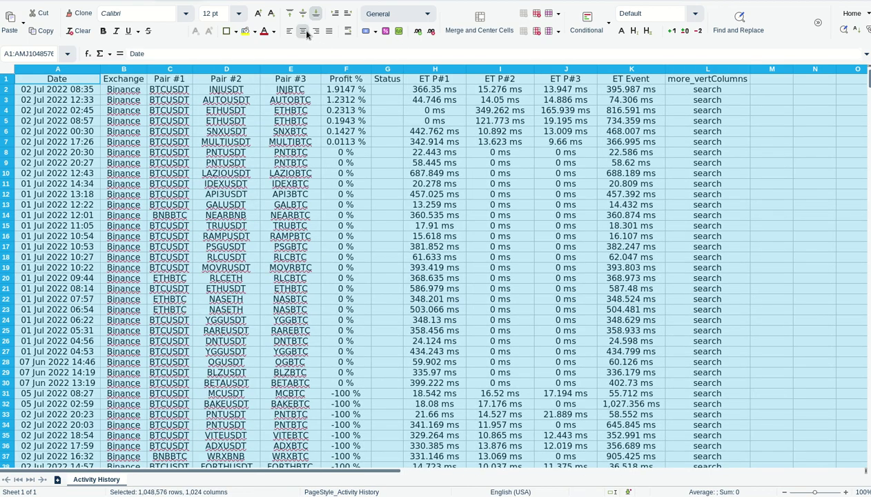
{"action": "left_click", "coordinate": [525, 180]}
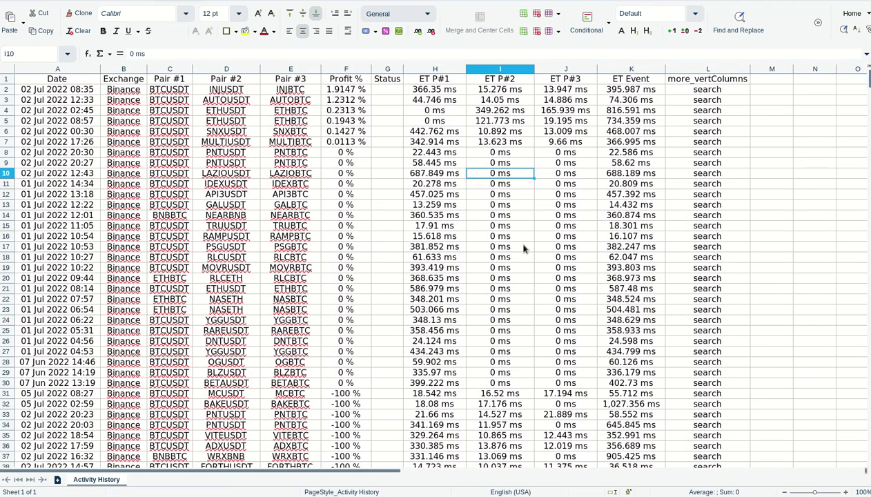
Make the header cells A1:L1, from Date to more_vertColumns, bold.
{"action": "left_click", "coordinate": [29, 82]}
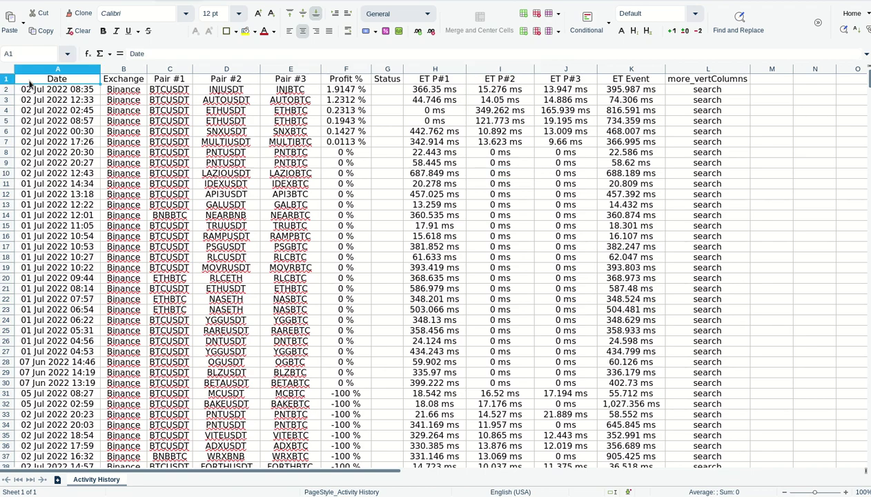
{"action": "key", "text": "shift+Right"}
{"action": "key", "text": "shift+Right"}
{"action": "key", "text": "shift+Right"}
{"action": "key", "text": "shift+Right"}
{"action": "key", "text": "shift+Right"}
{"action": "key", "text": "shift+Right"}
{"action": "key", "text": "shift+Right"}
{"action": "key", "text": "shift+Right"}
{"action": "key", "text": "shift+Right"}
{"action": "key", "text": "shift+Right"}
{"action": "key", "text": "shift+Right"}
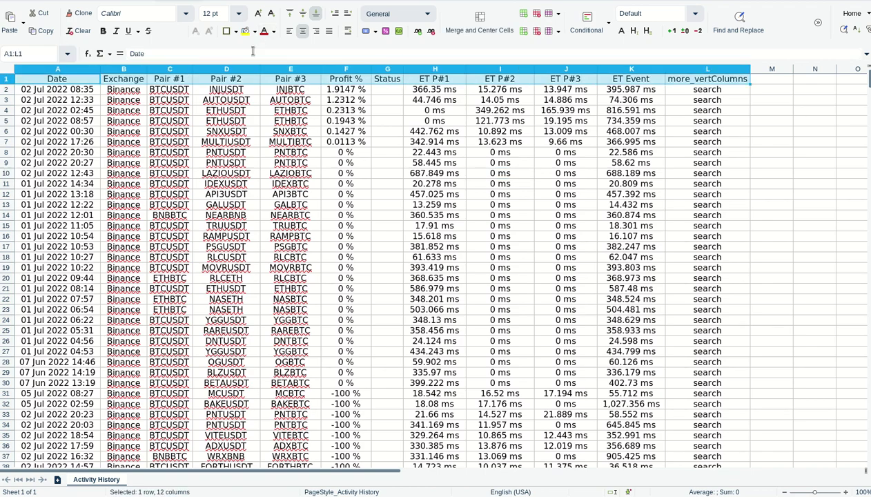
{"action": "left_click", "coordinate": [102, 32]}
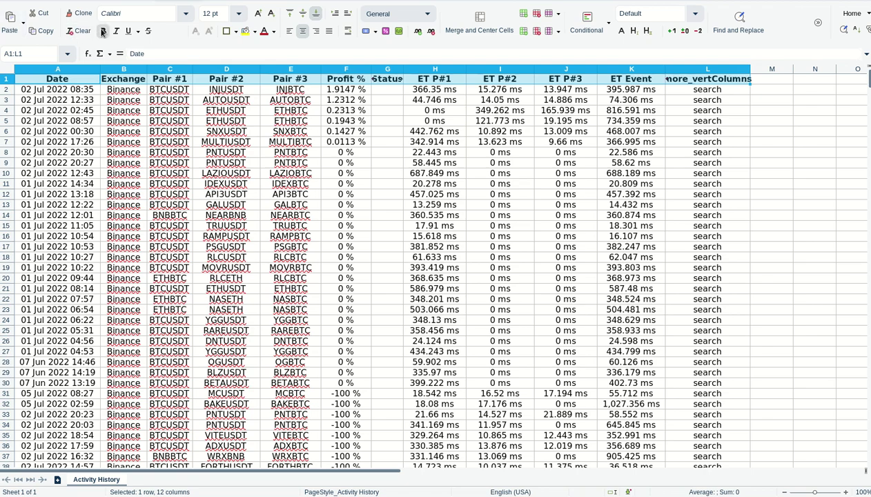
Freeze the first row so the column headers stay in view.
{"action": "scroll", "coordinate": [442, 21], "scroll_direction": "down", "scroll_amount": 5}
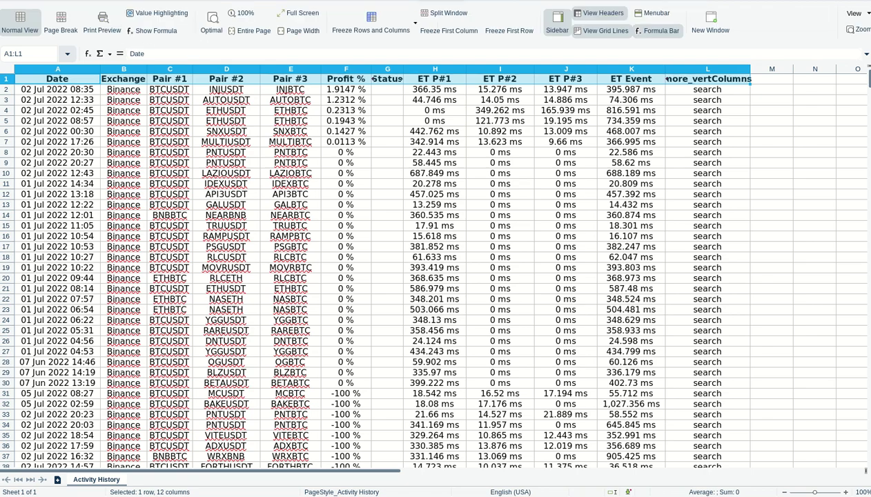
{"action": "left_click", "coordinate": [512, 34]}
{"action": "left_click", "coordinate": [449, 268]}
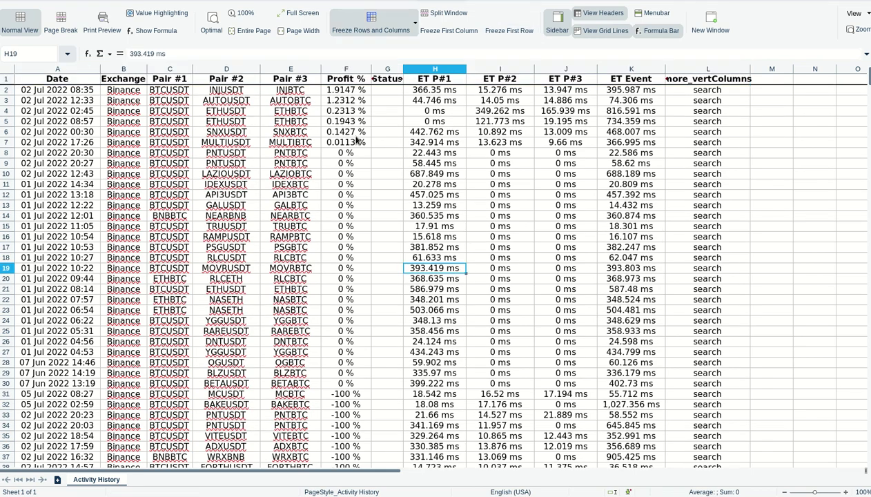
Apply an AutoFilter to the whole trade table, range A1:L1637, and clear the selection.
{"action": "left_click", "coordinate": [40, 82]}
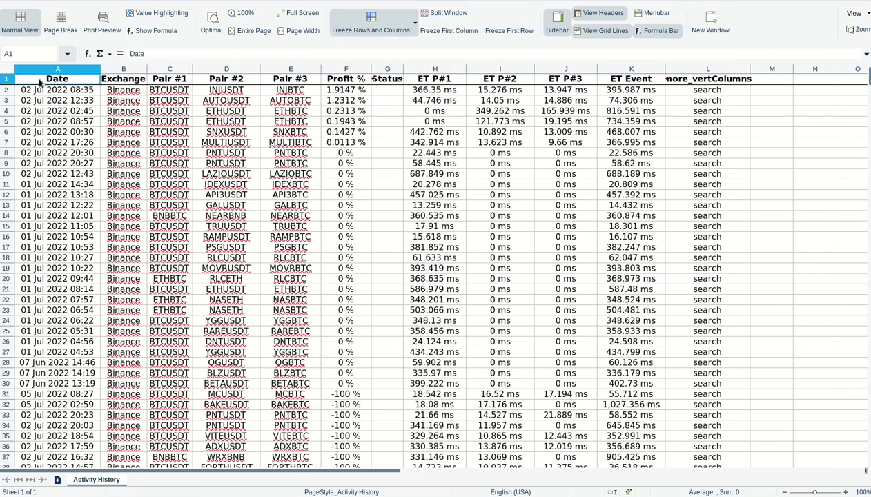
{"action": "key", "text": "shift+Right"}
{"action": "key", "text": "shift+Right"}
{"action": "key", "text": "shift+Right"}
{"action": "key", "text": "shift+Right"}
{"action": "key", "text": "shift+Right"}
{"action": "key", "text": "shift+Right"}
{"action": "key", "text": "shift+Right"}
{"action": "key", "text": "shift+Right"}
{"action": "key", "text": "shift+Right"}
{"action": "key", "text": "shift+Right"}
{"action": "key", "text": "shift+Right"}
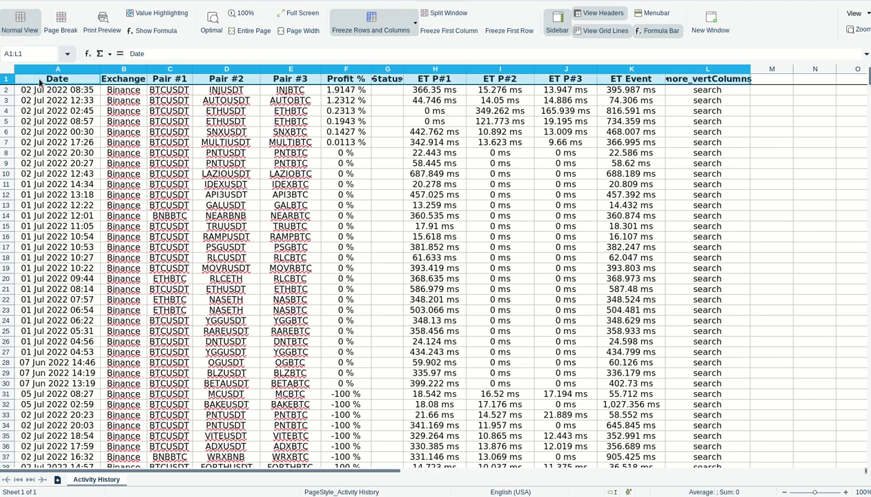
{"action": "key", "text": "shift+Down"}
{"action": "key", "text": "shift+Page_Down"}
{"action": "key", "text": "shift+Page_Down"}
{"action": "key", "text": "shift+Page_Down"}
{"action": "key", "text": "shift+Page_Down"}
{"action": "key", "text": "shift+Page_Down"}
{"action": "key", "text": "shift+Page_Down"}
{"action": "key", "text": "shift+Page_Down"}
{"action": "key", "text": "shift+Page_Down"}
{"action": "key", "text": "shift+Page_Down"}
{"action": "key", "text": "shift+Page_Down"}
{"action": "key", "text": "shift+Page_Down"}
{"action": "key", "text": "shift+Page_Down"}
{"action": "key", "text": "shift+Page_Down"}
{"action": "key", "text": "shift+Page_Down"}
{"action": "key", "text": "shift+Page_Down"}
{"action": "key", "text": "shift+Page_Down"}
{"action": "key", "text": "shift+Page_Down"}
{"action": "key", "text": "shift+Page_Down"}
{"action": "key", "text": "shift+Page_Down"}
{"action": "key", "text": "shift+Page_Down"}
{"action": "key", "text": "shift+Page_Down"}
{"action": "key", "text": "shift+Page_Down"}
{"action": "key", "text": "shift+Page_Down"}
{"action": "key", "text": "shift+Page_Down"}
{"action": "key", "text": "shift+Page_Down"}
{"action": "key", "text": "shift+Page_Down"}
{"action": "key", "text": "shift+Page_Down"}
{"action": "key", "text": "shift+Page_Down"}
{"action": "key", "text": "shift+Page_Down"}
{"action": "key", "text": "shift+Page_Down"}
{"action": "key", "text": "shift+Page_Down"}
{"action": "key", "text": "shift+Page_Down"}
{"action": "key", "text": "shift+Page_Down"}
{"action": "key", "text": "shift+Page_Down"}
{"action": "key", "text": "shift+Page_Down"}
{"action": "key", "text": "shift+Page_Down"}
{"action": "key", "text": "shift+Page_Down"}
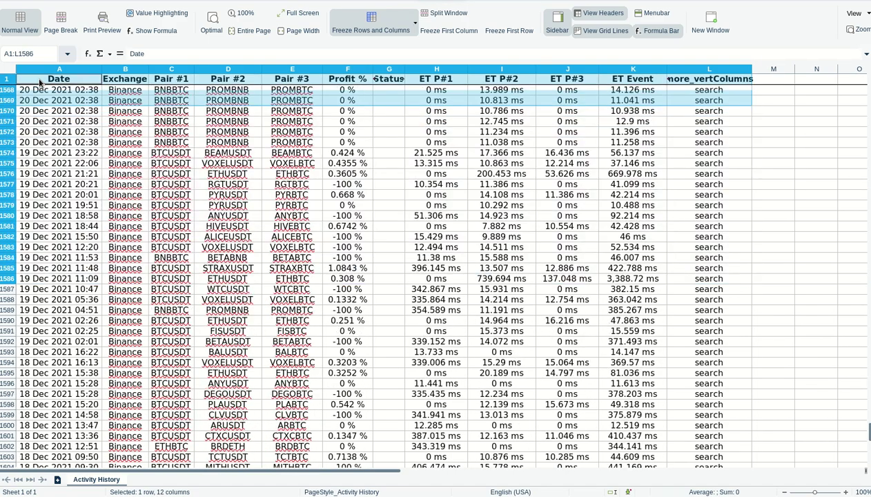
{"action": "key", "text": "shift+Page_Down"}
{"action": "key", "text": "shift+Page_Down"}
{"action": "key", "text": "shift+Page_Down"}
{"action": "key", "text": "shift+Page_Down"}
{"action": "key", "text": "shift+Page_Down"}
{"action": "key", "text": "shift+Page_Down"}
{"action": "key", "text": "shift+Up"}
{"action": "key", "text": "shift+Up"}
{"action": "key", "text": "shift+Up"}
{"action": "key", "text": "shift+Up"}
{"action": "key", "text": "shift+Up"}
{"action": "key", "text": "shift+Up"}
{"action": "key", "text": "shift+Up"}
{"action": "key", "text": "shift+Up"}
{"action": "key", "text": "shift+Up"}
{"action": "key", "text": "shift+Up"}
{"action": "key", "text": "shift+Up"}
{"action": "key", "text": "shift+Up"}
{"action": "key", "text": "shift+Up"}
{"action": "key", "text": "shift+Up"}
{"action": "key", "text": "shift+Up"}
{"action": "key", "text": "shift+Up"}
{"action": "key", "text": "shift+Up"}
{"action": "key", "text": "shift+Up"}
{"action": "key", "text": "shift+Up"}
{"action": "key", "text": "shift+Up"}
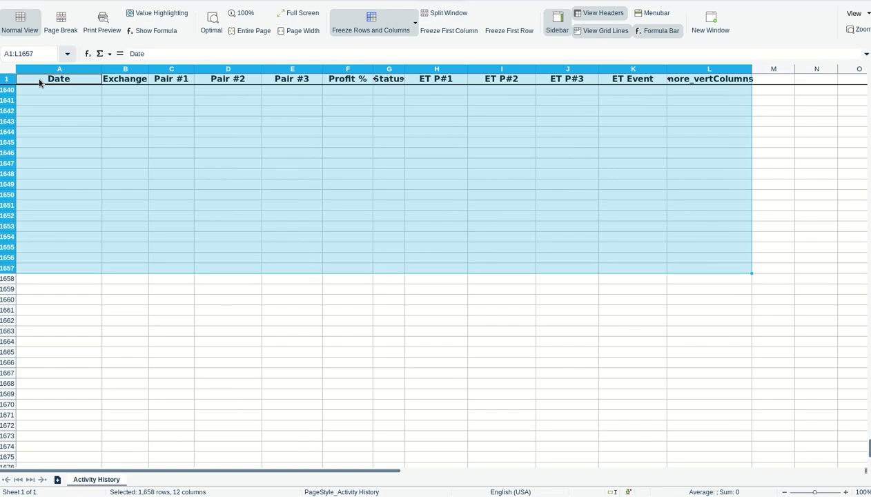
{"action": "key", "text": "shift+Down"}
{"action": "key", "text": "shift+Down"}
{"action": "key", "text": "shift+Down"}
{"action": "key", "text": "shift+Down"}
{"action": "key", "text": "shift+Down"}
{"action": "key", "text": "shift+Down"}
{"action": "key", "text": "shift+Down"}
{"action": "key", "text": "shift+Down"}
{"action": "key", "text": "shift+Down"}
{"action": "key", "text": "shift+Down"}
{"action": "key", "text": "shift+Down"}
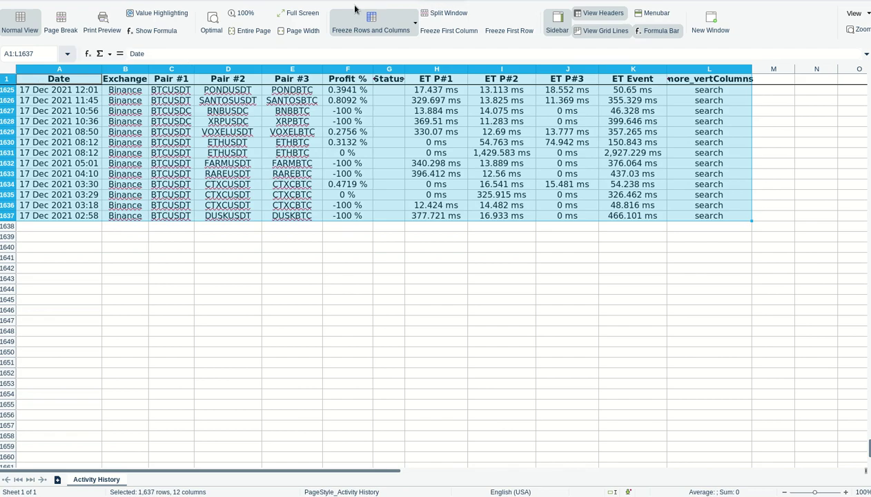
{"action": "scroll", "coordinate": [355, 11], "scroll_direction": "up", "scroll_amount": 2}
{"action": "left_click", "coordinate": [449, 19]}
{"action": "left_click", "coordinate": [471, 447]}
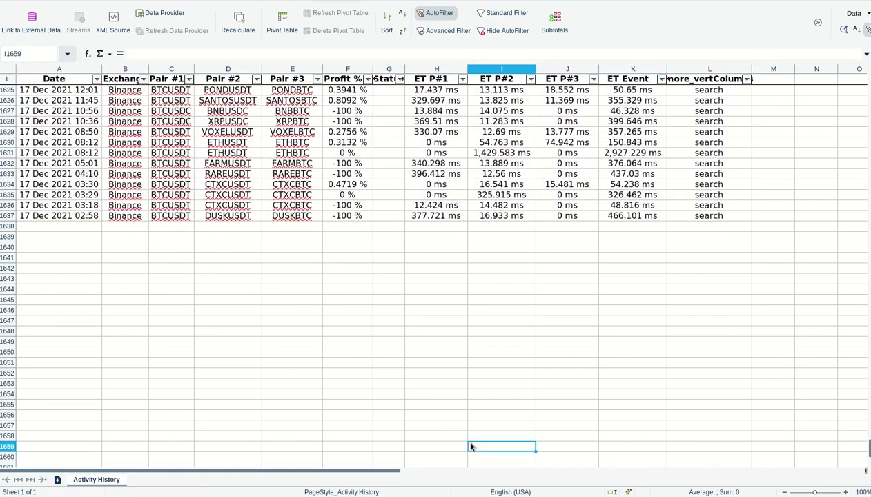
Filter the Profit % column so that only the rows with -100 % and 0 % are shown.
{"action": "key", "text": "Page_Up"}
{"action": "key", "text": "Page_Up"}
{"action": "key", "text": "Page_Up"}
{"action": "key", "text": "Page_Up"}
{"action": "key", "text": "Page_Up"}
{"action": "key", "text": "Page_Up"}
{"action": "key", "text": "Page_Up"}
{"action": "key", "text": "Page_Up"}
{"action": "key", "text": "Page_Up"}
{"action": "key", "text": "Page_Up"}
{"action": "key", "text": "Page_Up"}
{"action": "key", "text": "Page_Up"}
{"action": "key", "text": "Page_Up"}
{"action": "key", "text": "Page_Up"}
{"action": "key", "text": "Page_Up"}
{"action": "key", "text": "Page_Up"}
{"action": "key", "text": "Page_Up"}
{"action": "key", "text": "Page_Up"}
{"action": "key", "text": "Page_Up"}
{"action": "key", "text": "Page_Up"}
{"action": "key", "text": "Page_Up"}
{"action": "key", "text": "Page_Up"}
{"action": "key", "text": "Page_Up"}
{"action": "key", "text": "Page_Up"}
{"action": "key", "text": "Page_Up"}
{"action": "key", "text": "Page_Up"}
{"action": "key", "text": "Page_Up"}
{"action": "key", "text": "Page_Up"}
{"action": "key", "text": "Page_Up"}
{"action": "key", "text": "Page_Up"}
{"action": "key", "text": "Page_Up"}
{"action": "key", "text": "Page_Up"}
{"action": "key", "text": "Page_Up"}
{"action": "key", "text": "Page_Up"}
{"action": "key", "text": "Page_Up"}
{"action": "key", "text": "Page_Up"}
{"action": "key", "text": "Page_Up"}
{"action": "key", "text": "Page_Up"}
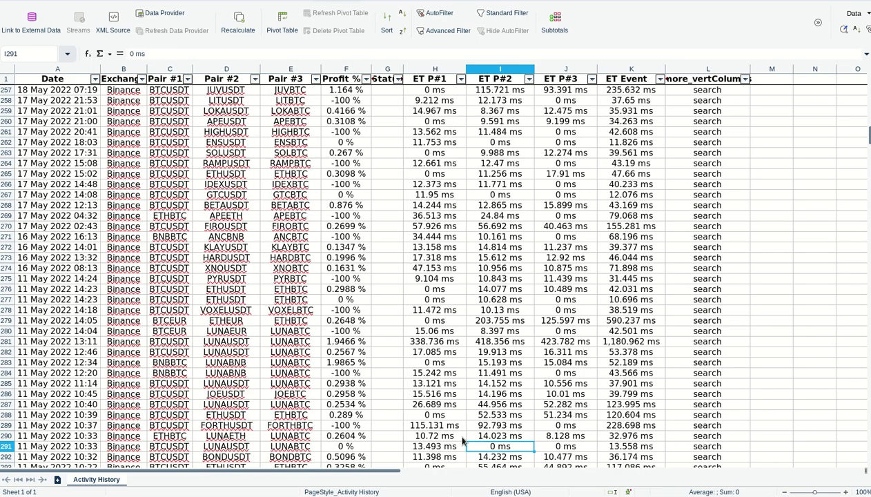
{"action": "key", "text": "Page_Up"}
{"action": "key", "text": "Page_Up"}
{"action": "key", "text": "Page_Up"}
{"action": "key", "text": "Page_Up"}
{"action": "key", "text": "Page_Up"}
{"action": "key", "text": "Page_Up"}
{"action": "key", "text": "Page_Up"}
{"action": "key", "text": "Page_Up"}
{"action": "key", "text": "Page_Up"}
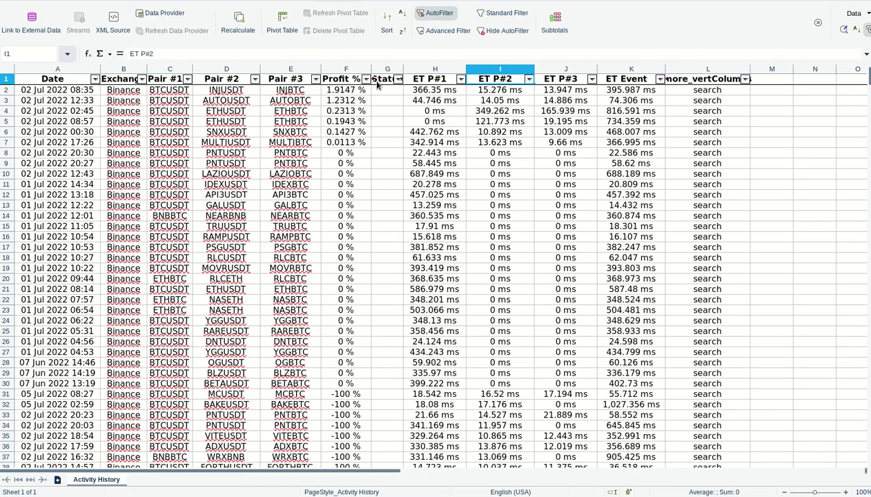
{"action": "left_click", "coordinate": [366, 79]}
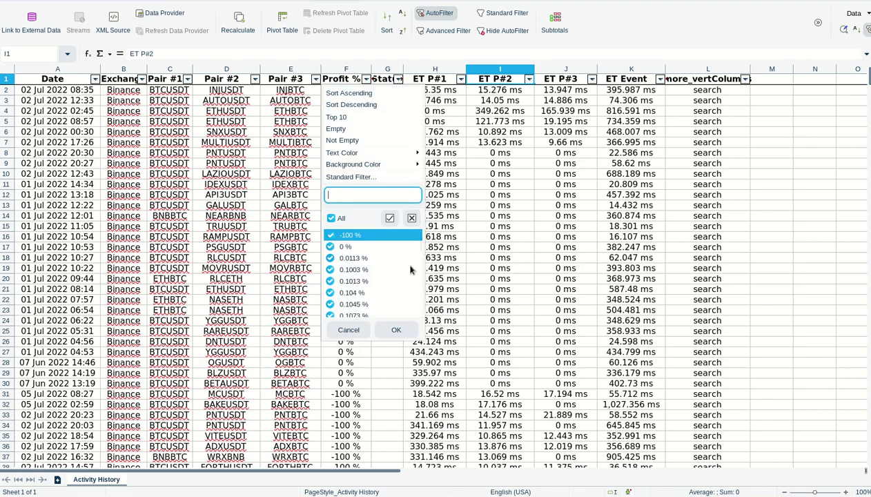
{"action": "left_click", "coordinate": [334, 218]}
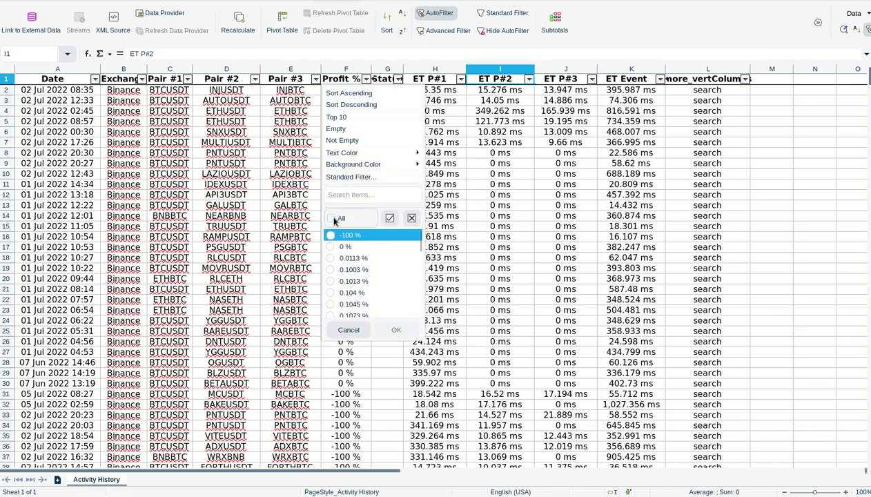
{"action": "left_click", "coordinate": [330, 247]}
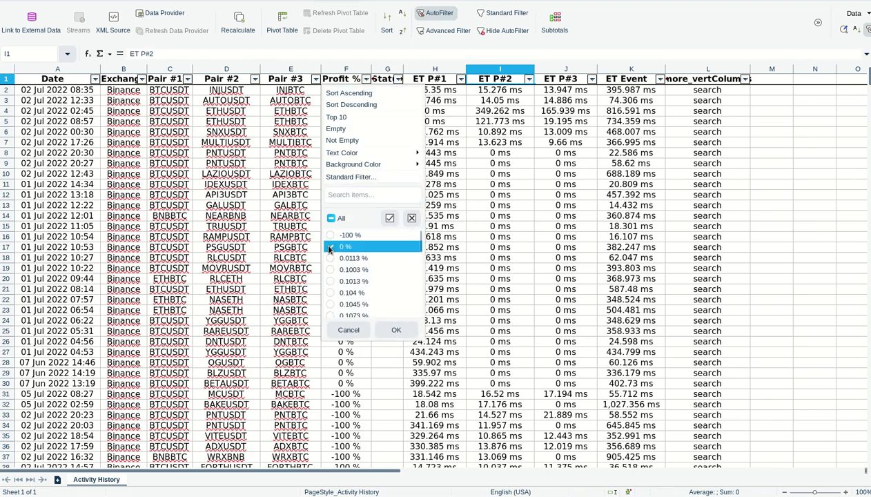
{"action": "left_click", "coordinate": [330, 235]}
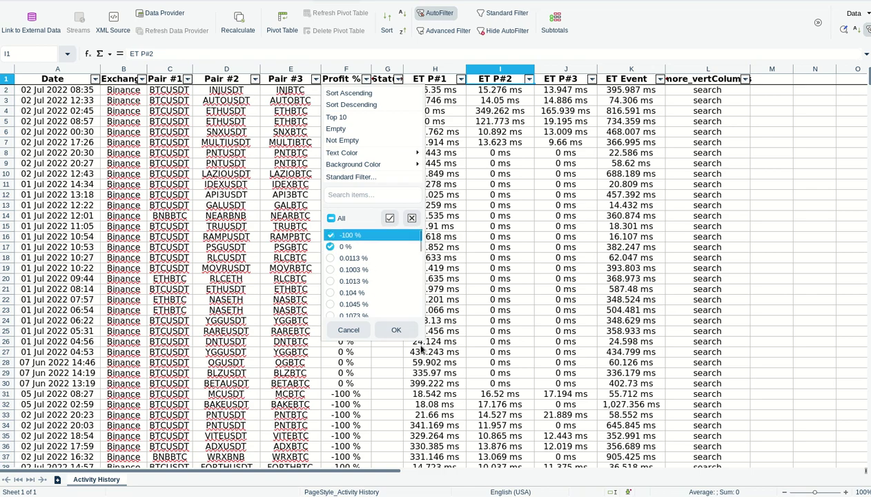
{"action": "left_click", "coordinate": [396, 331]}
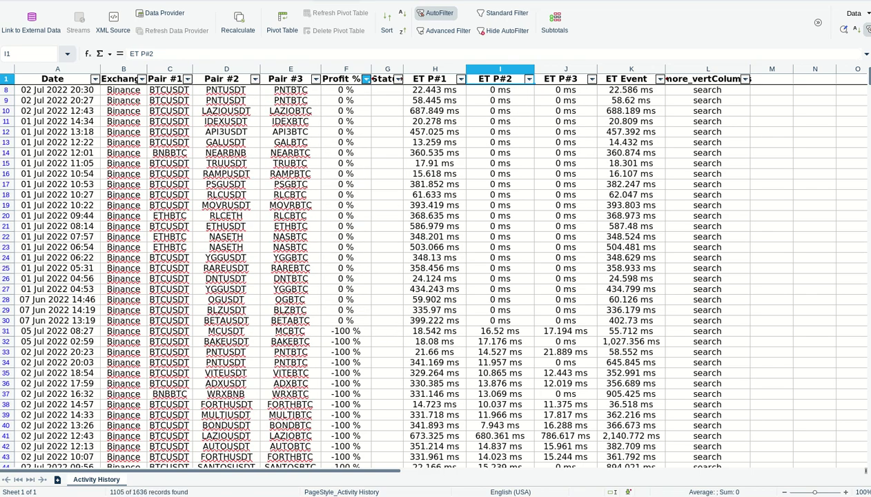
Select the filtered -100 % and 0 % trades as entire rows, starting at row 8 and extending the selection down through row 884.
{"action": "left_click", "coordinate": [7, 91]}
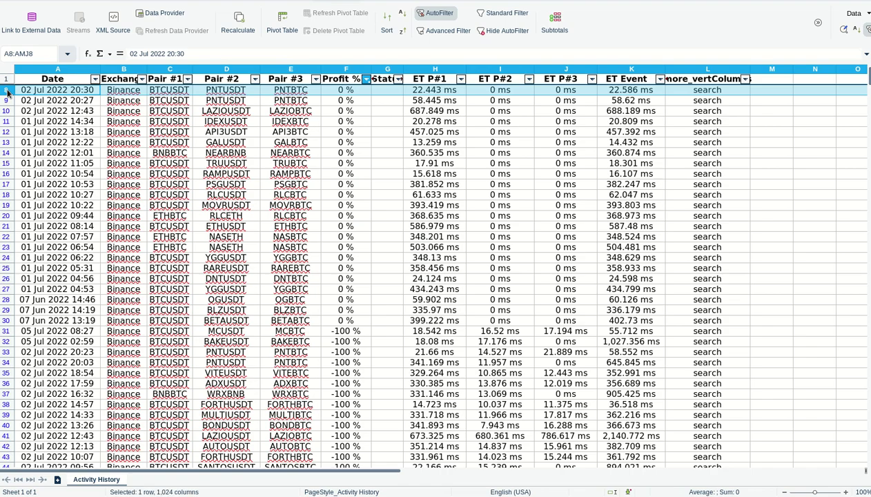
{"action": "key", "text": "shift+Down"}
{"action": "key", "text": "shift+Down"}
{"action": "key", "text": "shift+Down"}
{"action": "key", "text": "shift+Down"}
{"action": "key", "text": "shift+Down"}
{"action": "key", "text": "shift+Down"}
{"action": "key", "text": "shift+Down"}
{"action": "key", "text": "shift+Down"}
{"action": "key", "text": "shift+Down"}
{"action": "key", "text": "shift+Down"}
{"action": "key", "text": "shift+Down"}
{"action": "key", "text": "shift+Down"}
{"action": "key", "text": "shift+Down"}
{"action": "key", "text": "shift+Down"}
{"action": "key", "text": "shift+Down"}
{"action": "key", "text": "shift+Down"}
{"action": "key", "text": "shift+Down"}
{"action": "key", "text": "shift+Down"}
{"action": "key", "text": "shift+Down"}
{"action": "key", "text": "shift+Down"}
{"action": "key", "text": "shift+Down"}
{"action": "key", "text": "shift+Down"}
{"action": "key", "text": "shift+Down"}
{"action": "key", "text": "shift+Down"}
{"action": "key", "text": "shift+Down"}
{"action": "key", "text": "shift+Down"}
{"action": "key", "text": "shift+Down"}
{"action": "key", "text": "shift+Down"}
{"action": "key", "text": "shift+Down"}
{"action": "key", "text": "shift+Down"}
{"action": "key", "text": "shift+Down"}
{"action": "key", "text": "shift+Down"}
{"action": "key", "text": "shift+Down"}
{"action": "key", "text": "shift+Down"}
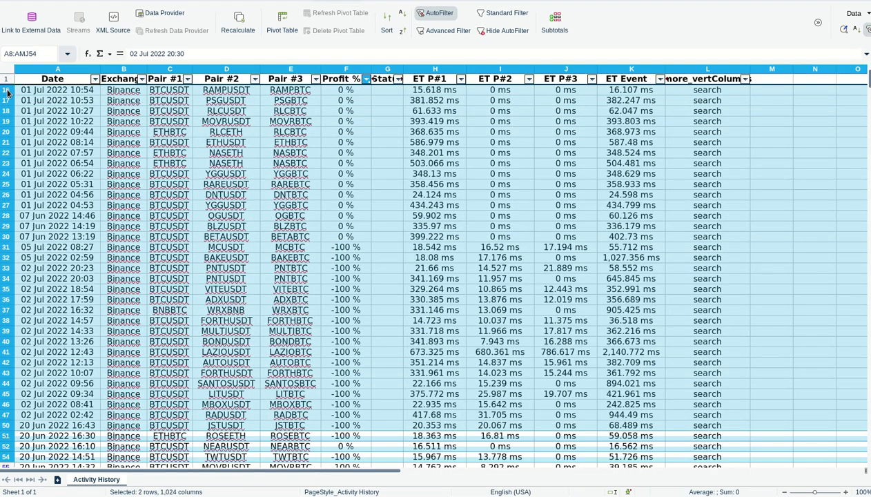
{"action": "key", "text": "shift+Down"}
{"action": "key", "text": "shift+Down"}
{"action": "key", "text": "shift+Down"}
{"action": "key", "text": "shift+Down"}
{"action": "key", "text": "shift+Down"}
{"action": "key", "text": "shift+Down"}
{"action": "key", "text": "shift+Down"}
{"action": "key", "text": "shift+Down"}
{"action": "key", "text": "shift+Down"}
{"action": "key", "text": "shift+Down"}
{"action": "key", "text": "shift+Down"}
{"action": "key", "text": "shift+Down"}
{"action": "key", "text": "shift+Down"}
{"action": "key", "text": "shift+Down"}
{"action": "key", "text": "shift+Down"}
{"action": "key", "text": "shift+Down"}
{"action": "key", "text": "shift+Down"}
{"action": "key", "text": "shift+Down"}
{"action": "key", "text": "shift+Down"}
{"action": "key", "text": "shift+Down"}
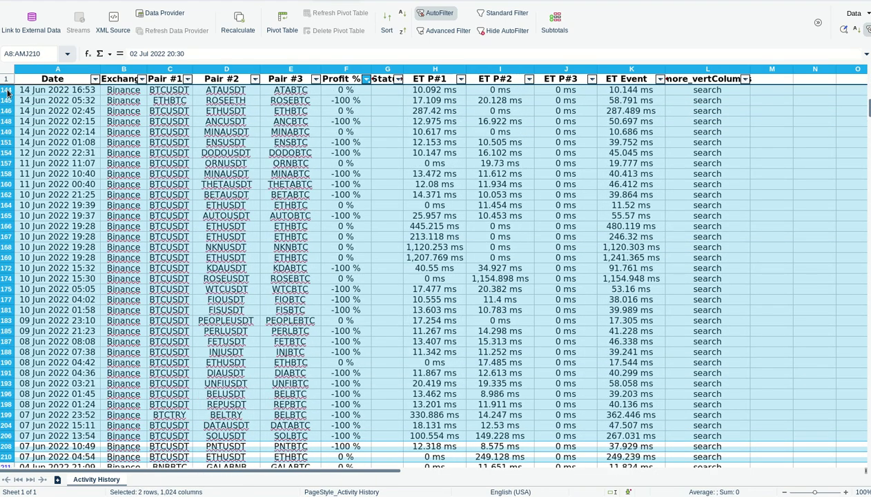
{"action": "key", "text": "shift+Down"}
{"action": "key", "text": "shift+Down"}
{"action": "key", "text": "shift+Down"}
{"action": "key", "text": "shift+Down"}
{"action": "key", "text": "shift+Down"}
{"action": "key", "text": "shift+Down"}
{"action": "key", "text": "shift+Down"}
{"action": "key", "text": "shift+Down"}
{"action": "key", "text": "shift+Down"}
{"action": "key", "text": "shift+Down"}
{"action": "key", "text": "shift+Down"}
{"action": "key", "text": "shift+Down"}
{"action": "key", "text": "shift+Down"}
{"action": "key", "text": "shift+Down"}
{"action": "key", "text": "shift+Down"}
{"action": "key", "text": "shift+Down"}
{"action": "key", "text": "shift+Down"}
{"action": "key", "text": "shift+Down"}
{"action": "key", "text": "shift+Down"}
{"action": "key", "text": "shift+Down"}
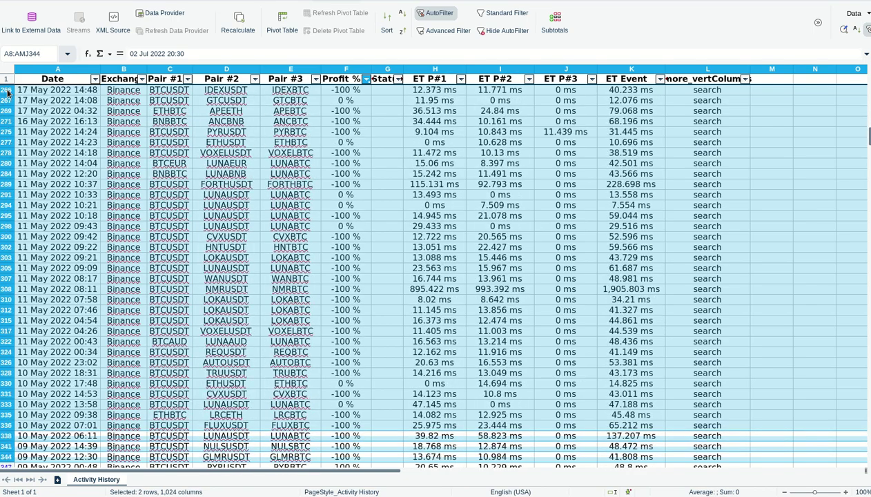
{"action": "key", "text": "shift+Down"}
{"action": "key", "text": "shift+Down"}
{"action": "key", "text": "shift+Down"}
{"action": "key", "text": "shift+Down"}
{"action": "key", "text": "shift+Down"}
{"action": "key", "text": "shift+Down"}
{"action": "key", "text": "shift+Down"}
{"action": "key", "text": "shift+Down"}
{"action": "key", "text": "shift+Down"}
{"action": "key", "text": "shift+Down"}
{"action": "key", "text": "shift+Down"}
{"action": "key", "text": "shift+Down"}
{"action": "key", "text": "shift+Down"}
{"action": "key", "text": "shift+Down"}
{"action": "key", "text": "shift+Down"}
{"action": "key", "text": "shift+Down"}
{"action": "key", "text": "shift+Down"}
{"action": "key", "text": "shift+Down"}
{"action": "key", "text": "shift+Down"}
{"action": "key", "text": "shift+Down"}
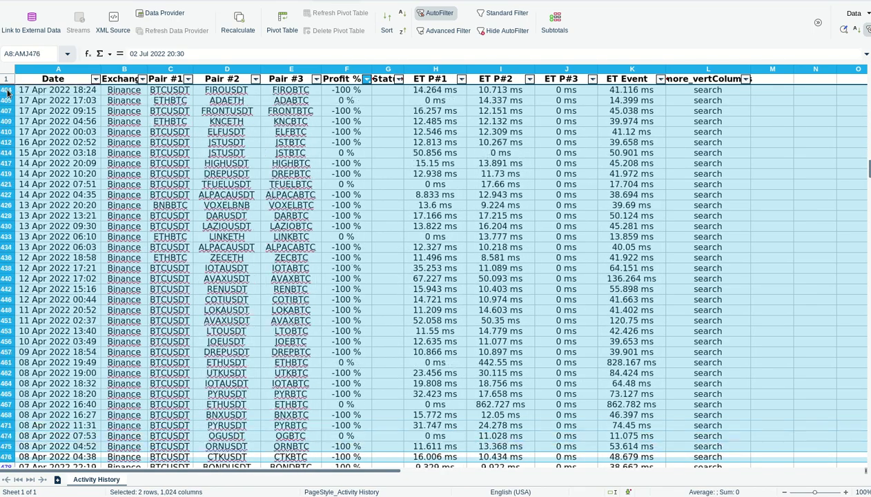
{"action": "key", "text": "shift+Down"}
{"action": "key", "text": "shift+Down"}
{"action": "key", "text": "shift+Down"}
{"action": "key", "text": "shift+Down"}
{"action": "key", "text": "shift+Down"}
{"action": "key", "text": "shift+Down"}
{"action": "key", "text": "shift+Down"}
{"action": "key", "text": "shift+Down"}
{"action": "key", "text": "shift+Down"}
{"action": "key", "text": "shift+Down"}
{"action": "key", "text": "shift+Down"}
{"action": "key", "text": "shift+Down"}
{"action": "key", "text": "shift+Down"}
{"action": "key", "text": "shift+Down"}
{"action": "key", "text": "shift+Down"}
{"action": "key", "text": "shift+Down"}
{"action": "key", "text": "shift+Down"}
{"action": "key", "text": "shift+Down"}
{"action": "key", "text": "shift+Down"}
{"action": "key", "text": "shift+Down"}
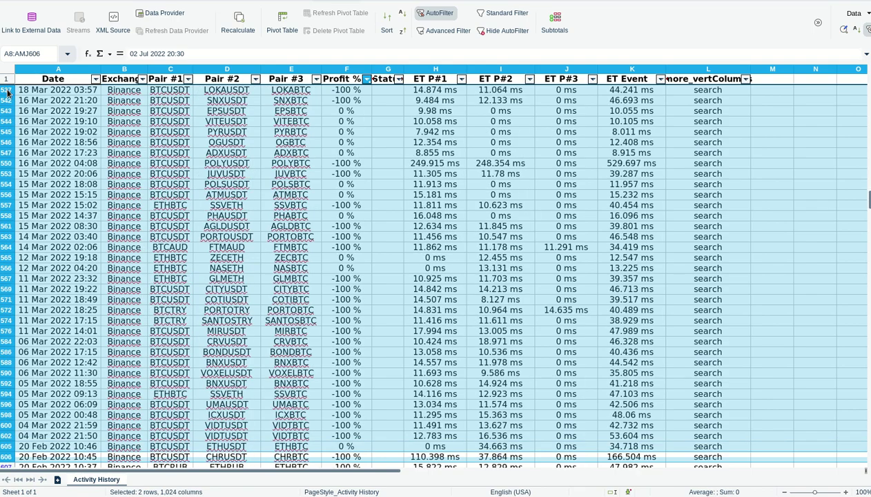
{"action": "key", "text": "shift+Down"}
{"action": "key", "text": "shift+Down"}
{"action": "key", "text": "shift+Down"}
{"action": "key", "text": "shift+Down"}
{"action": "key", "text": "shift+Down"}
{"action": "key", "text": "shift+Down"}
{"action": "key", "text": "shift+Down"}
{"action": "key", "text": "shift+Down"}
{"action": "key", "text": "shift+Down"}
{"action": "key", "text": "shift+Down"}
{"action": "key", "text": "shift+Down"}
{"action": "key", "text": "shift+Down"}
{"action": "key", "text": "shift+Down"}
{"action": "key", "text": "shift+Down"}
{"action": "key", "text": "shift+Down"}
{"action": "key", "text": "shift+Down"}
{"action": "key", "text": "shift+Down"}
{"action": "key", "text": "shift+Down"}
{"action": "key", "text": "shift+Down"}
{"action": "key", "text": "shift+Down"}
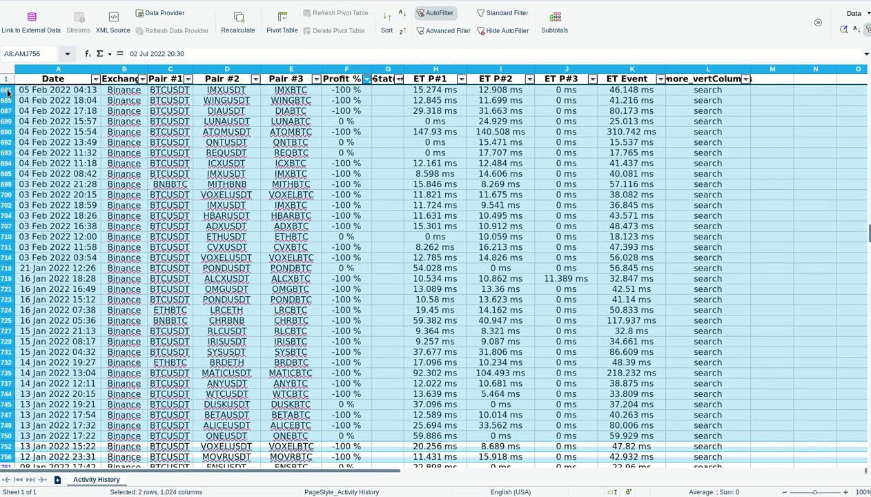
{"action": "key", "text": "shift+Down"}
{"action": "key", "text": "shift+Down"}
{"action": "key", "text": "shift+Down"}
{"action": "key", "text": "shift+Down"}
{"action": "key", "text": "shift+Down"}
{"action": "key", "text": "shift+Down"}
{"action": "key", "text": "shift+Down"}
{"action": "key", "text": "shift+Down"}
{"action": "key", "text": "shift+Down"}
{"action": "key", "text": "shift+Down"}
{"action": "key", "text": "shift+Down"}
{"action": "key", "text": "shift+Down"}
{"action": "key", "text": "shift+Down"}
{"action": "key", "text": "shift+Down"}
{"action": "key", "text": "shift+Down"}
{"action": "key", "text": "shift+Down"}
{"action": "key", "text": "shift+Down"}
{"action": "key", "text": "shift+Down"}
{"action": "key", "text": "shift+Down"}
{"action": "key", "text": "shift+Down"}
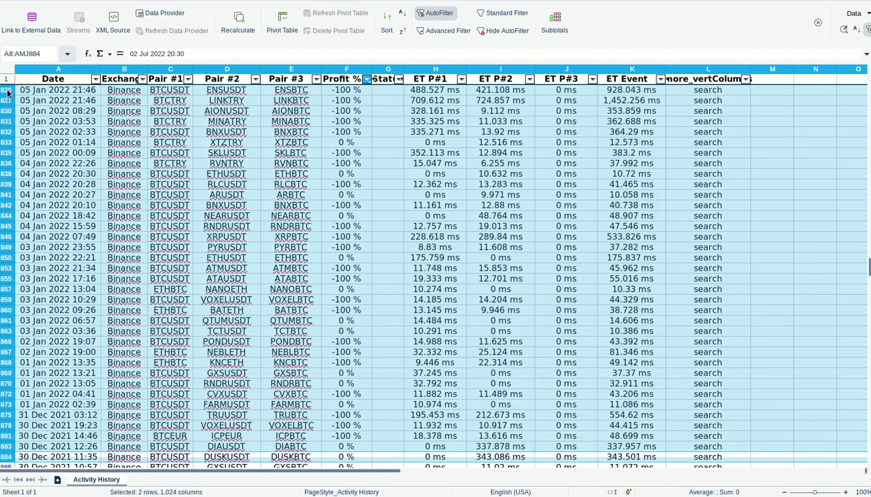
Extend the entire-row selection of filtered -100 % and 0 % trades past the last trade in row 1637, down to row 1653.
{"action": "key", "text": "shift+Down"}
{"action": "key", "text": "shift+Down"}
{"action": "key", "text": "shift+Down"}
{"action": "key", "text": "shift+Down"}
{"action": "key", "text": "shift+Down"}
{"action": "key", "text": "shift+Down"}
{"action": "key", "text": "shift+Down"}
{"action": "key", "text": "shift+Down"}
{"action": "key", "text": "shift+Down"}
{"action": "key", "text": "shift+Down"}
{"action": "key", "text": "shift+Down"}
{"action": "key", "text": "shift+Down"}
{"action": "key", "text": "shift+Down"}
{"action": "key", "text": "shift+Down"}
{"action": "key", "text": "shift+Down"}
{"action": "key", "text": "shift+Down"}
{"action": "key", "text": "shift+Down"}
{"action": "key", "text": "shift+Down"}
{"action": "key", "text": "shift+Down"}
{"action": "key", "text": "shift+Down"}
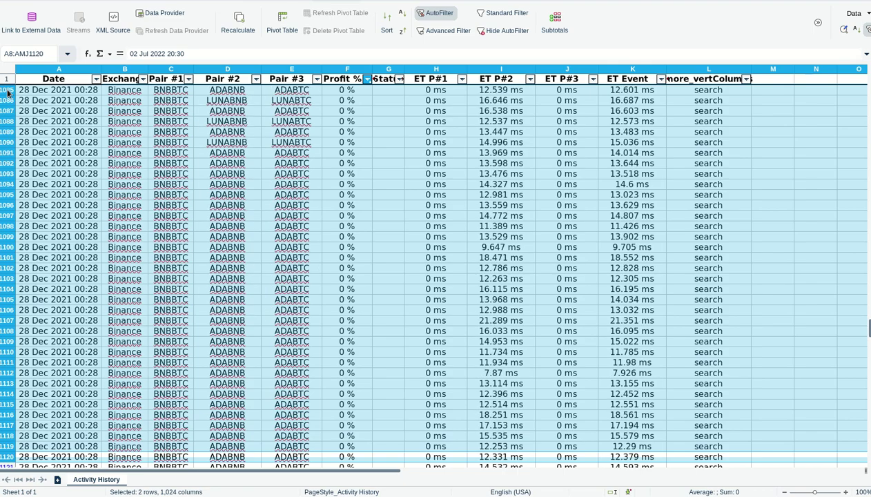
{"action": "key", "text": "shift+Down"}
{"action": "key", "text": "shift+Down"}
{"action": "key", "text": "shift+Down"}
{"action": "key", "text": "shift+Down"}
{"action": "key", "text": "shift+Down"}
{"action": "key", "text": "shift+Down"}
{"action": "key", "text": "shift+Down"}
{"action": "key", "text": "shift+Down"}
{"action": "key", "text": "shift+Down"}
{"action": "key", "text": "shift+Down"}
{"action": "key", "text": "shift+Down"}
{"action": "key", "text": "shift+Down"}
{"action": "key", "text": "shift+Down"}
{"action": "key", "text": "shift+Down"}
{"action": "key", "text": "shift+Down"}
{"action": "key", "text": "shift+Down"}
{"action": "key", "text": "shift+Down"}
{"action": "key", "text": "shift+Down"}
{"action": "key", "text": "shift+Down"}
{"action": "key", "text": "shift+Down"}
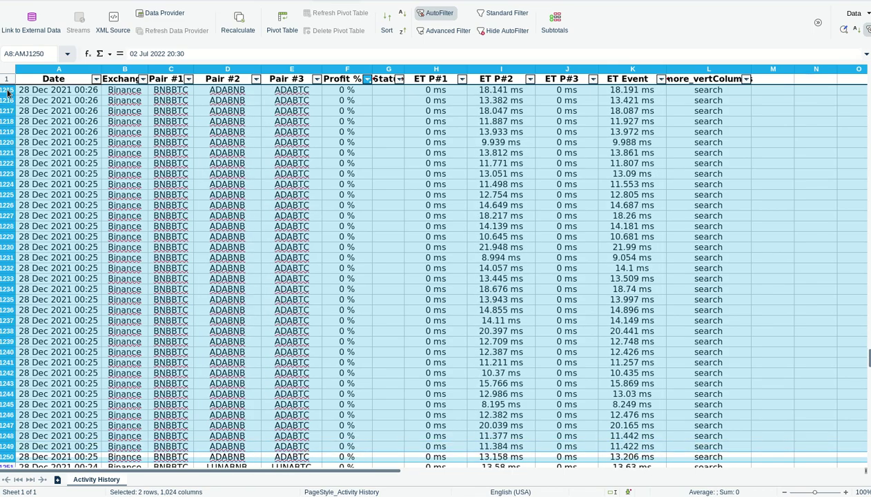
{"action": "key", "text": "shift+Down"}
{"action": "key", "text": "shift+Down"}
{"action": "key", "text": "shift+Down"}
{"action": "key", "text": "shift+Down"}
{"action": "key", "text": "shift+Down"}
{"action": "key", "text": "shift+Down"}
{"action": "key", "text": "shift+Down"}
{"action": "key", "text": "shift+Down"}
{"action": "key", "text": "shift+Down"}
{"action": "key", "text": "shift+Down"}
{"action": "key", "text": "shift+Down"}
{"action": "key", "text": "shift+Down"}
{"action": "key", "text": "shift+Down"}
{"action": "key", "text": "shift+Down"}
{"action": "key", "text": "shift+Down"}
{"action": "key", "text": "shift+Down"}
{"action": "key", "text": "shift+Down"}
{"action": "key", "text": "shift+Down"}
{"action": "key", "text": "shift+Down"}
{"action": "key", "text": "shift+Down"}
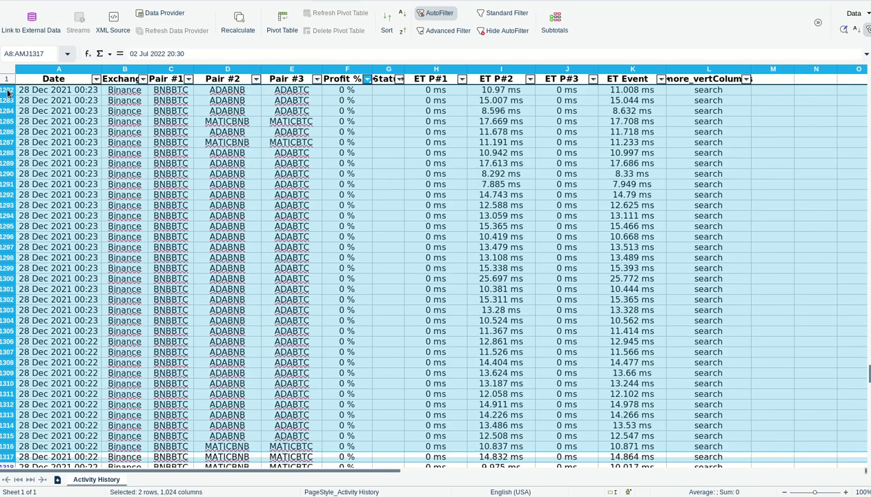
{"action": "key", "text": "shift+Down"}
{"action": "key", "text": "shift+Down"}
{"action": "key", "text": "shift+Down"}
{"action": "key", "text": "shift+Down"}
{"action": "key", "text": "shift+Down"}
{"action": "key", "text": "shift+Down"}
{"action": "key", "text": "shift+Down"}
{"action": "key", "text": "shift+Down"}
{"action": "key", "text": "shift+Down"}
{"action": "key", "text": "shift+Down"}
{"action": "key", "text": "shift+Down"}
{"action": "key", "text": "shift+Down"}
{"action": "key", "text": "shift+Down"}
{"action": "key", "text": "shift+Down"}
{"action": "key", "text": "shift+Down"}
{"action": "key", "text": "shift+Down"}
{"action": "key", "text": "shift+Down"}
{"action": "key", "text": "shift+Down"}
{"action": "key", "text": "shift+Down"}
{"action": "key", "text": "shift+Down"}
{"action": "key", "text": "shift+Down"}
{"action": "key", "text": "shift+Down"}
{"action": "key", "text": "shift+Down"}
{"action": "key", "text": "shift+Down"}
{"action": "key", "text": "shift+Down"}
{"action": "key", "text": "shift+Down"}
{"action": "key", "text": "shift+Down"}
{"action": "key", "text": "shift+Down"}
{"action": "key", "text": "shift+Down"}
{"action": "key", "text": "shift+Down"}
{"action": "key", "text": "shift+Down"}
{"action": "key", "text": "shift+Down"}
{"action": "key", "text": "shift+Down"}
{"action": "key", "text": "shift+Down"}
{"action": "key", "text": "shift+Down"}
{"action": "key", "text": "shift+Down"}
{"action": "key", "text": "shift+Down"}
{"action": "key", "text": "shift+Down"}
{"action": "key", "text": "shift+Down"}
{"action": "key", "text": "shift+Down"}
{"action": "key", "text": "shift+Down"}
{"action": "key", "text": "shift+Down"}
{"action": "key", "text": "shift+Down"}
{"action": "key", "text": "shift+Down"}
{"action": "key", "text": "shift+Down"}
{"action": "key", "text": "shift+Down"}
{"action": "key", "text": "shift+Down"}
{"action": "key", "text": "shift+Down"}
{"action": "key", "text": "shift+Down"}
{"action": "key", "text": "shift+Down"}
{"action": "key", "text": "shift+Down"}
{"action": "key", "text": "shift+Down"}
{"action": "key", "text": "shift+Down"}
{"action": "key", "text": "shift+Down"}
{"action": "key", "text": "shift+Down"}
{"action": "key", "text": "shift+Down"}
{"action": "key", "text": "shift+Down"}
{"action": "key", "text": "shift+Down"}
{"action": "key", "text": "shift+Down"}
{"action": "key", "text": "shift+Down"}
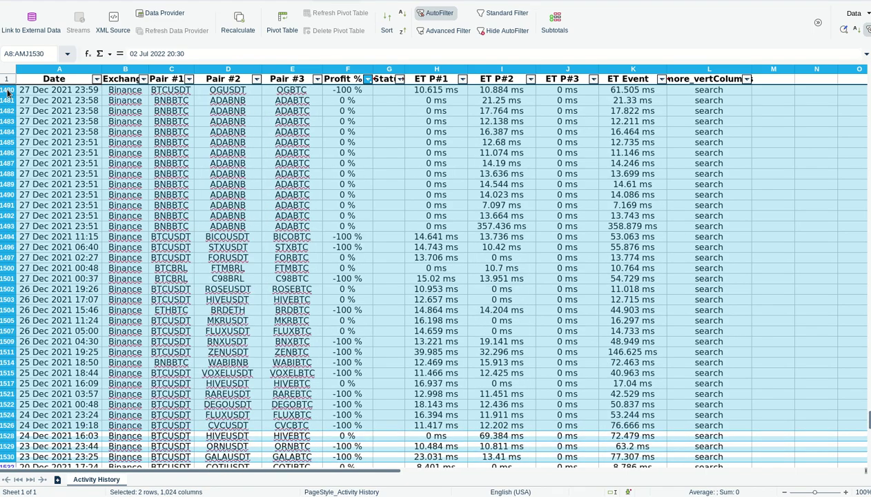
{"action": "key", "text": "shift+Down"}
{"action": "key", "text": "shift+Down"}
{"action": "key", "text": "shift+Down"}
{"action": "key", "text": "shift+Down"}
{"action": "key", "text": "shift+Down"}
{"action": "key", "text": "shift+Down"}
{"action": "key", "text": "shift+Down"}
{"action": "key", "text": "shift+Down"}
{"action": "key", "text": "shift+Down"}
{"action": "key", "text": "shift+Down"}
{"action": "key", "text": "shift+Down"}
{"action": "key", "text": "shift+Down"}
{"action": "key", "text": "shift+Down"}
{"action": "key", "text": "shift+Down"}
{"action": "key", "text": "shift+Down"}
{"action": "key", "text": "shift+Down"}
{"action": "key", "text": "shift+Down"}
{"action": "key", "text": "shift+Down"}
{"action": "key", "text": "shift+Down"}
{"action": "key", "text": "shift+Down"}
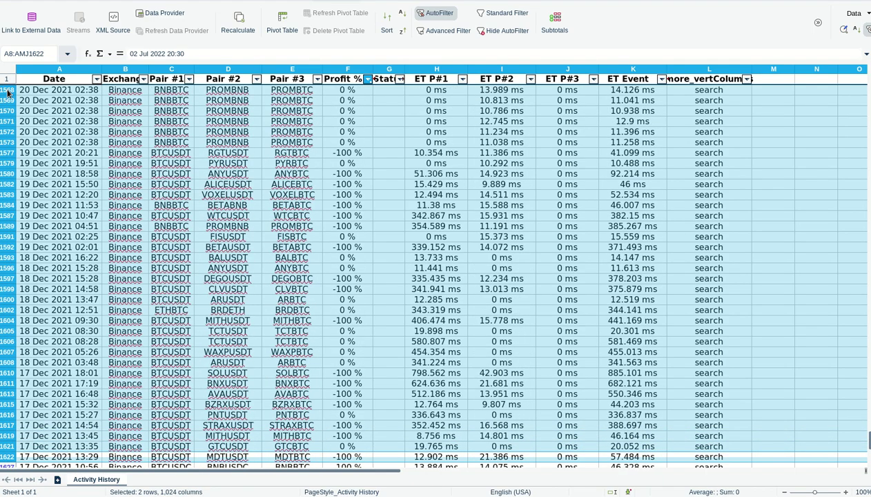
{"action": "key", "text": "shift+Down"}
{"action": "key", "text": "shift+Down"}
{"action": "key", "text": "shift+Down"}
{"action": "key", "text": "shift+Down"}
{"action": "key", "text": "shift+Down"}
{"action": "key", "text": "shift+Down"}
{"action": "key", "text": "shift+Down"}
{"action": "key", "text": "shift+Down"}
{"action": "key", "text": "shift+Down"}
{"action": "key", "text": "shift+Down"}
{"action": "key", "text": "shift+Down"}
{"action": "key", "text": "shift+Down"}
{"action": "key", "text": "shift+Down"}
{"action": "key", "text": "shift+Down"}
{"action": "key", "text": "shift+Down"}
{"action": "key", "text": "shift+Down"}
{"action": "key", "text": "shift+Down"}
{"action": "key", "text": "shift+Down"}
{"action": "key", "text": "shift+Down"}
{"action": "key", "text": "shift+Down"}
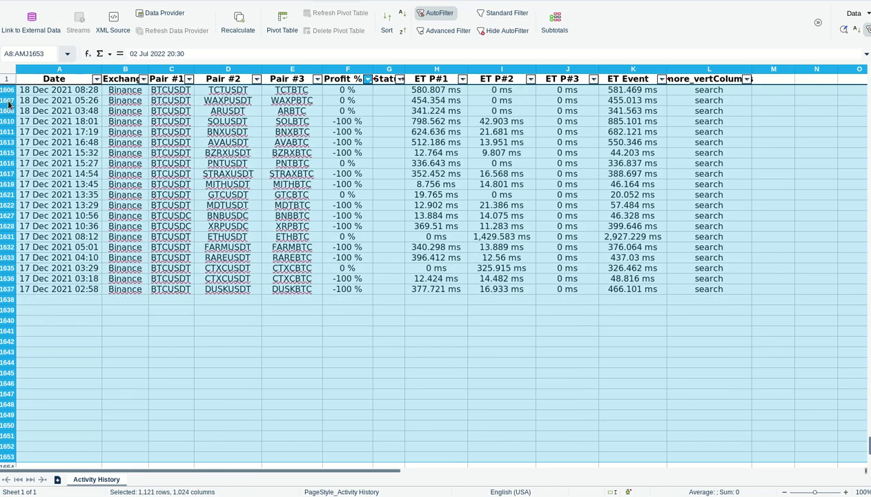
Delete the selected rows of filtered -100 % and 0 % trades from the sheet and deselect.
{"action": "right_click", "coordinate": [9, 104]}
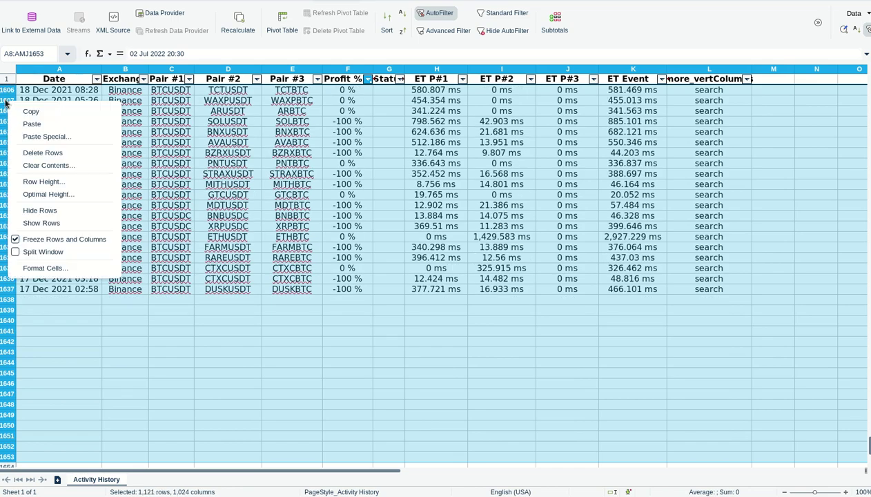
{"action": "left_click", "coordinate": [65, 152]}
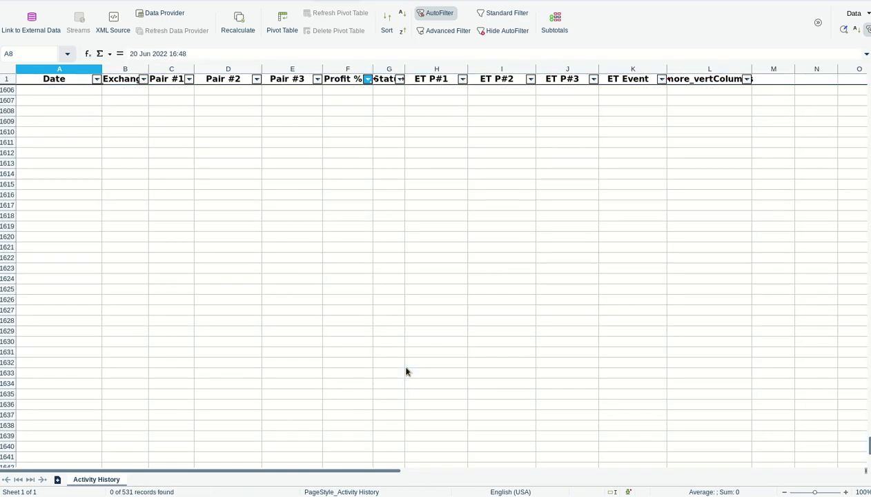
{"action": "left_click", "coordinate": [406, 368]}
Reset the Profit % filter to include all values and return to cell A1.
{"action": "key", "text": "Page_Up"}
{"action": "key", "text": "Page_Up"}
{"action": "key", "text": "Page_Up"}
{"action": "key", "text": "Page_Up"}
{"action": "key", "text": "Page_Up"}
{"action": "key", "text": "Page_Up"}
{"action": "key", "text": "Page_Up"}
{"action": "key", "text": "Page_Up"}
{"action": "key", "text": "Page_Up"}
{"action": "key", "text": "Page_Up"}
{"action": "key", "text": "Page_Up"}
{"action": "key", "text": "Page_Up"}
{"action": "key", "text": "Page_Up"}
{"action": "key", "text": "Page_Up"}
{"action": "key", "text": "Page_Up"}
{"action": "key", "text": "Page_Up"}
{"action": "key", "text": "Page_Up"}
{"action": "key", "text": "Page_Up"}
{"action": "key", "text": "Page_Up"}
{"action": "key", "text": "Page_Up"}
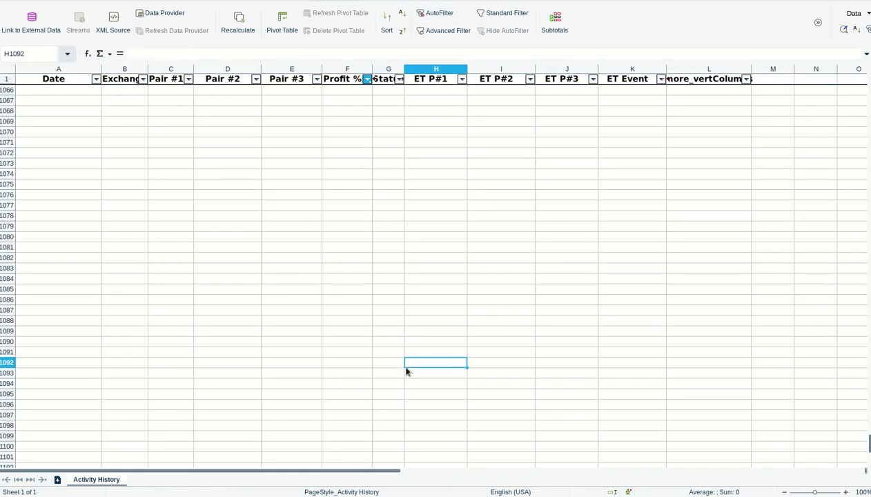
{"action": "left_click", "coordinate": [367, 80]}
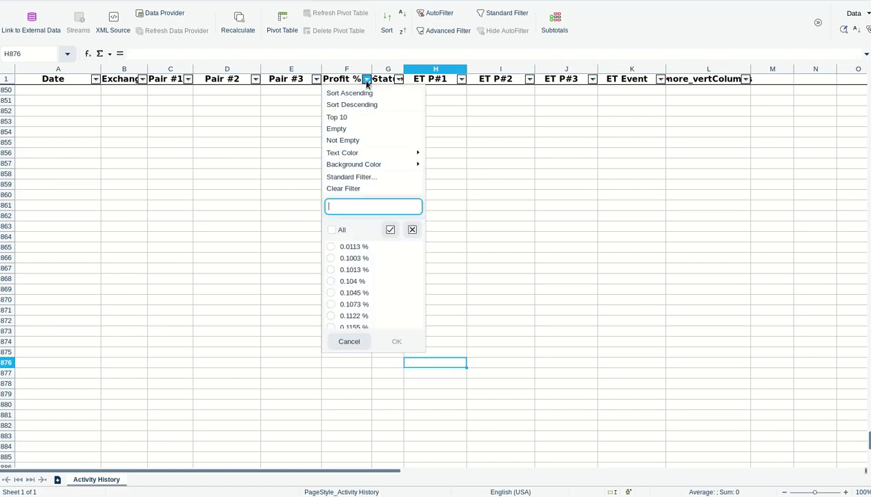
{"action": "left_click", "coordinate": [335, 232]}
{"action": "left_click", "coordinate": [396, 342]}
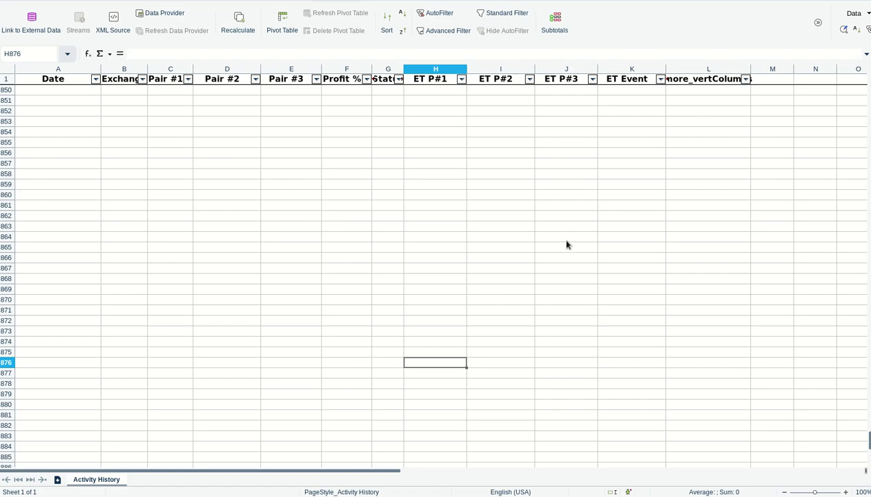
{"action": "left_click", "coordinate": [524, 218]}
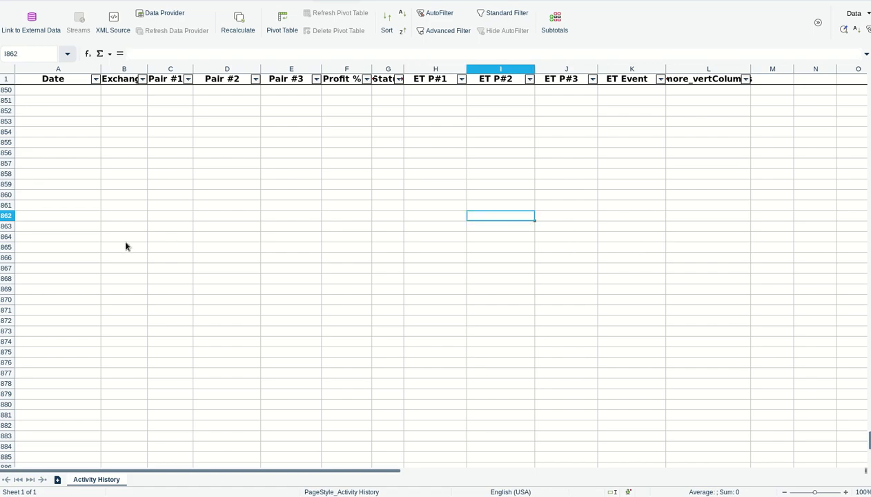
{"action": "key", "text": "ctrl+Home"}
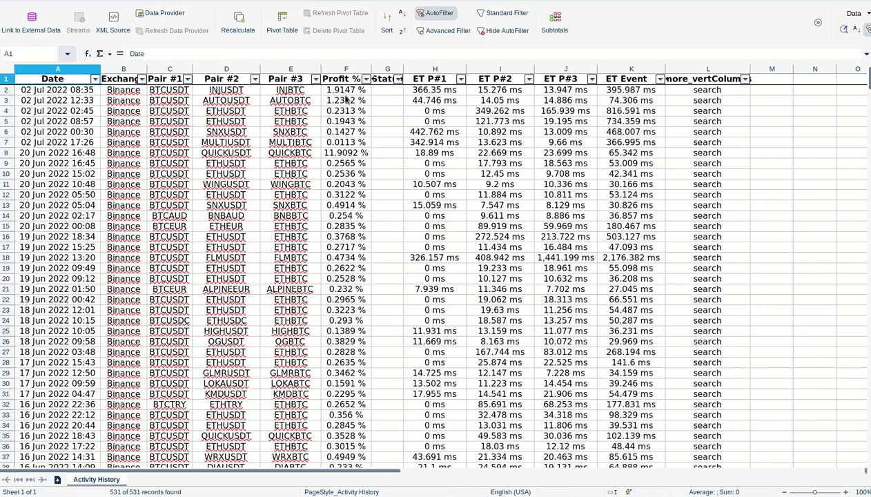
Widen the Profit % column slightly and sort the trade table by Profit % in descending order.
{"action": "left_click_drag", "start_coordinate": [371, 66], "coordinate": [376, 66]}
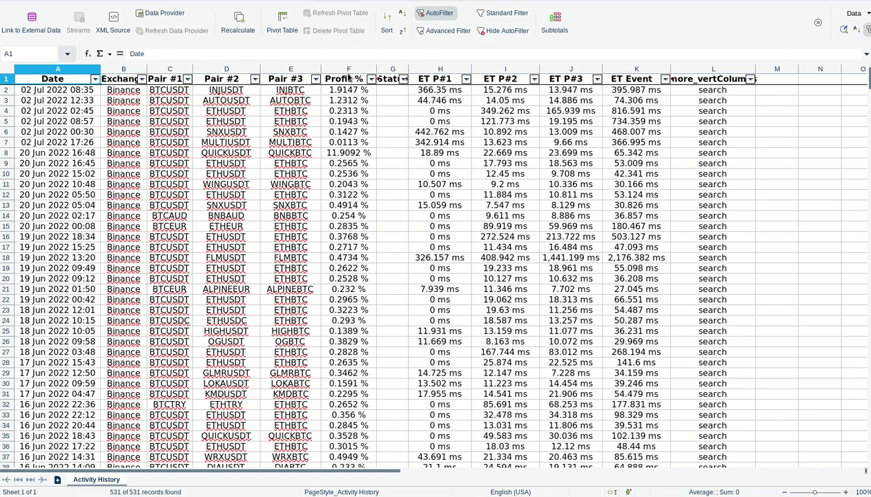
{"action": "left_click", "coordinate": [371, 80]}
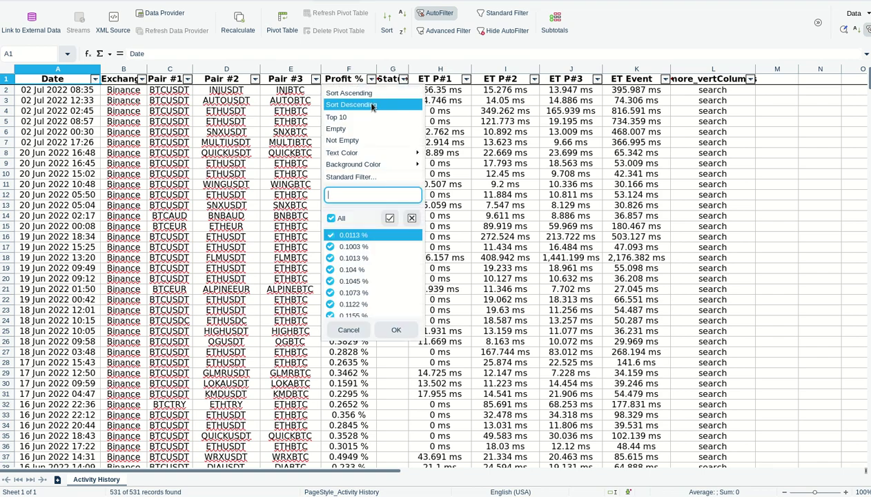
{"action": "left_click", "coordinate": [372, 105]}
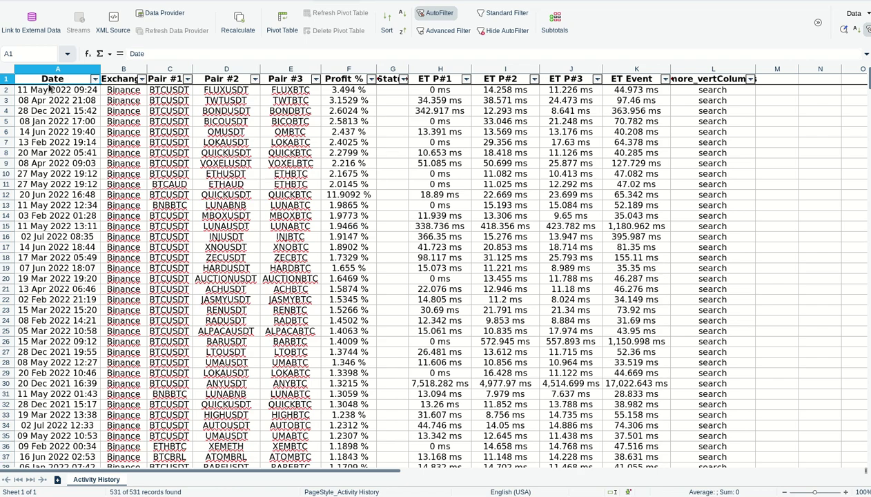
Examine the dates and Profit % values of the trades in rows 2 to 4 and in row 12.
{"action": "left_click", "coordinate": [59, 93]}
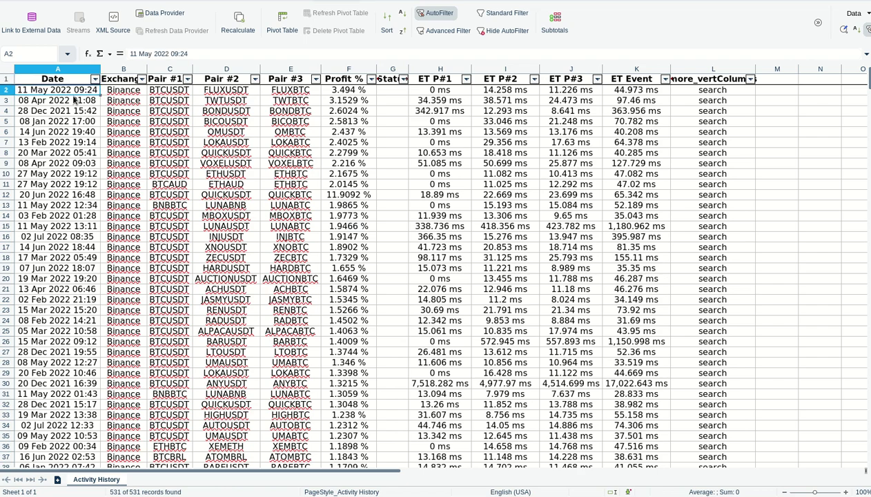
{"action": "left_click", "coordinate": [352, 91]}
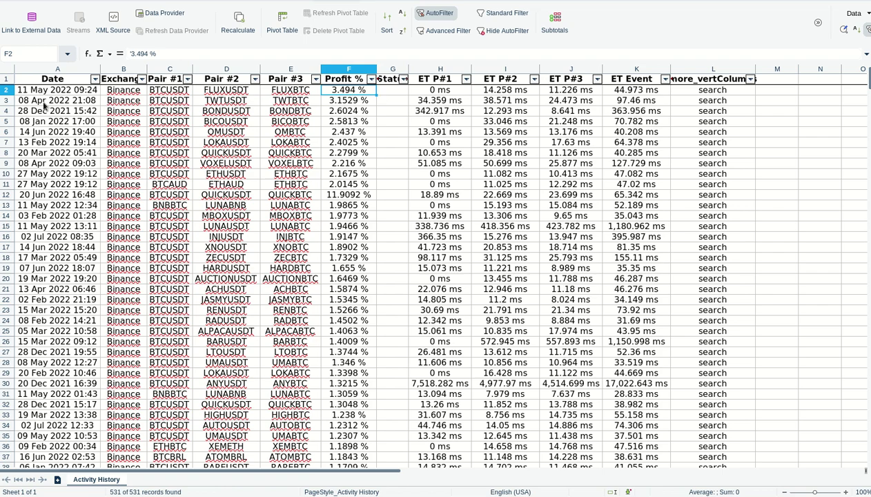
{"action": "left_click", "coordinate": [337, 102]}
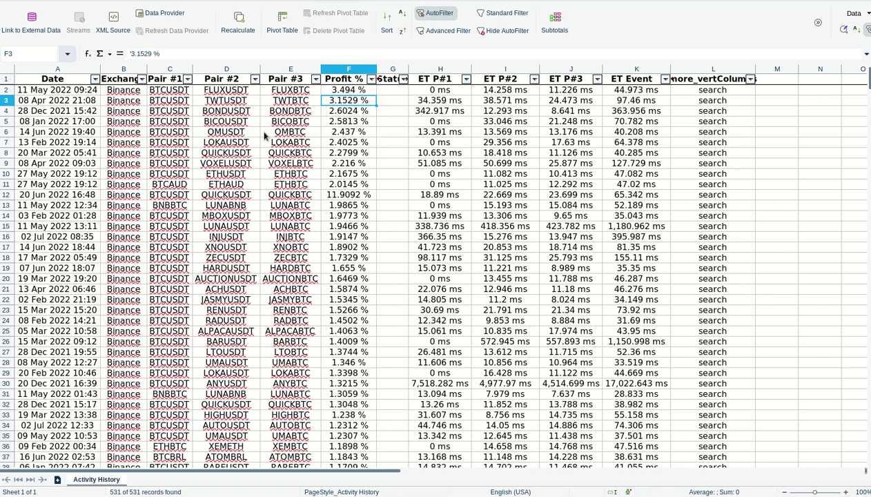
{"action": "left_click", "coordinate": [49, 112]}
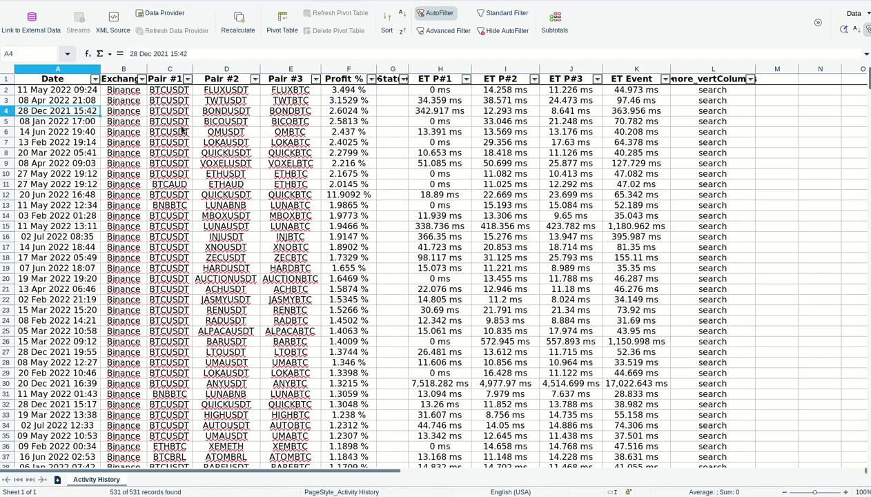
{"action": "left_click", "coordinate": [353, 112]}
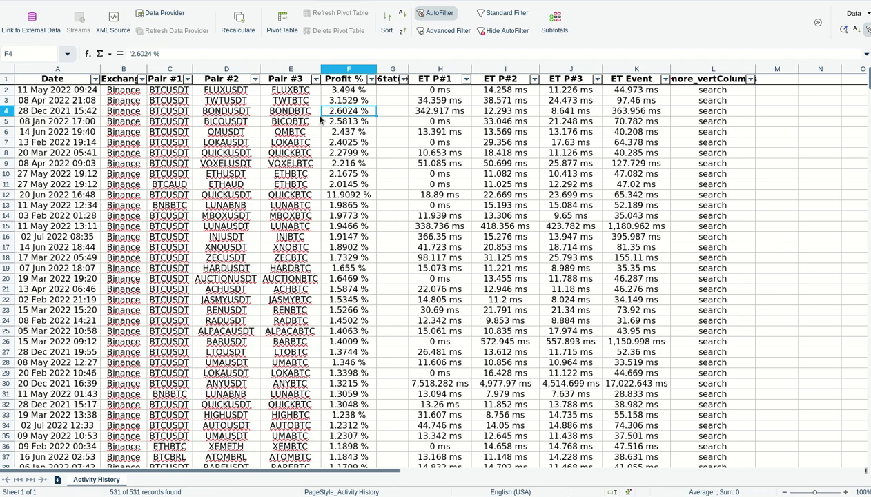
{"action": "left_click", "coordinate": [347, 196]}
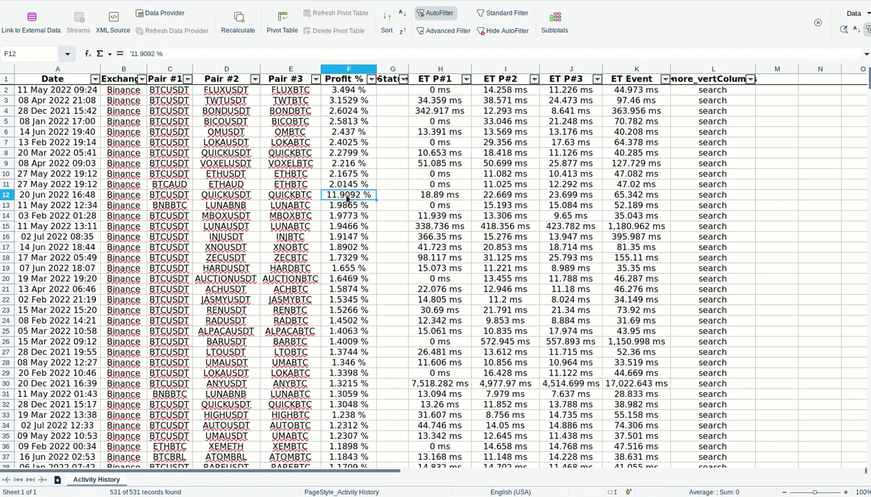
{"action": "left_click", "coordinate": [44, 194]}
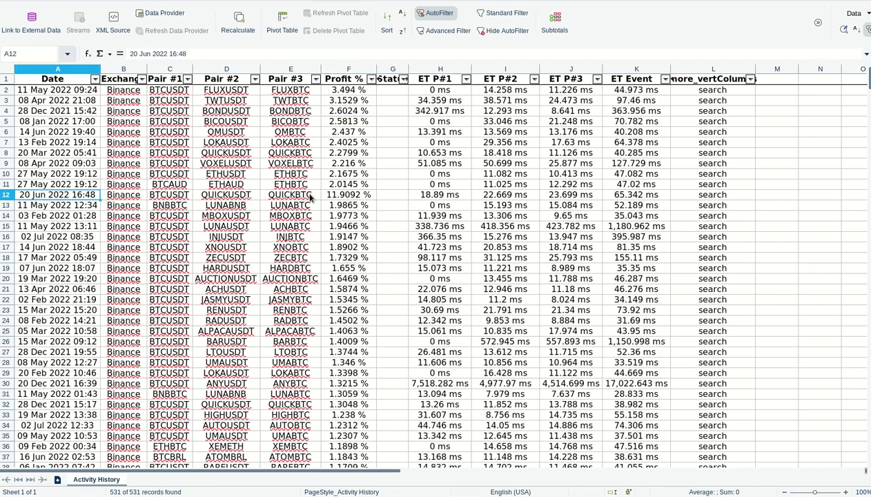
{"action": "left_click", "coordinate": [338, 196]}
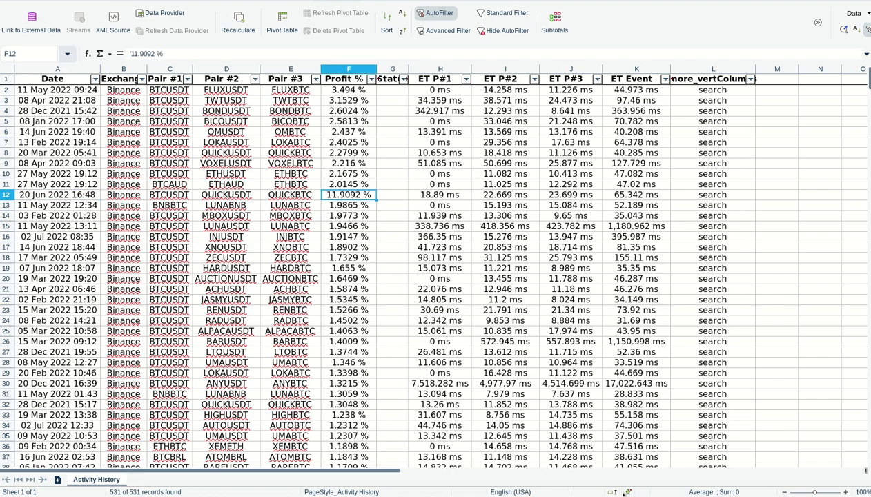
Enter the formula =AVERAGE(F2:F532) in cell F533, directly below the last Profit % value.
{"action": "scroll", "coordinate": [402, 354], "scroll_direction": "down", "scroll_amount": 7}
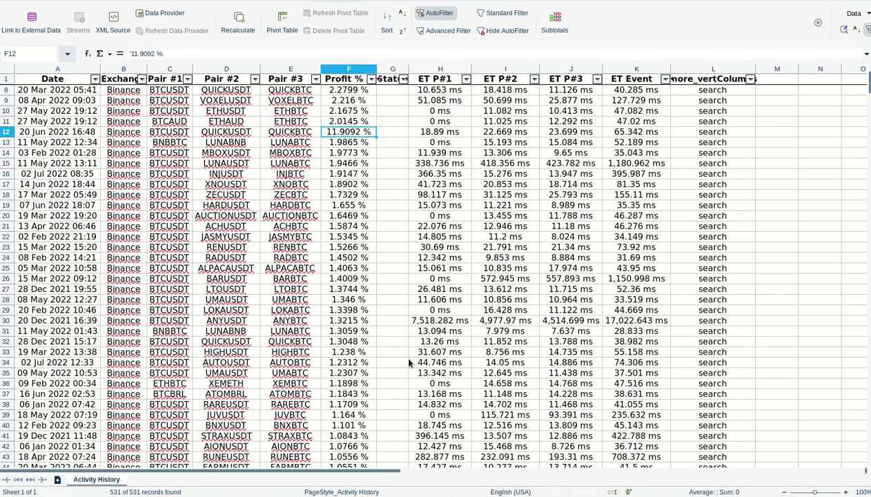
{"action": "scroll", "coordinate": [393, 363], "scroll_direction": "down", "scroll_amount": 18}
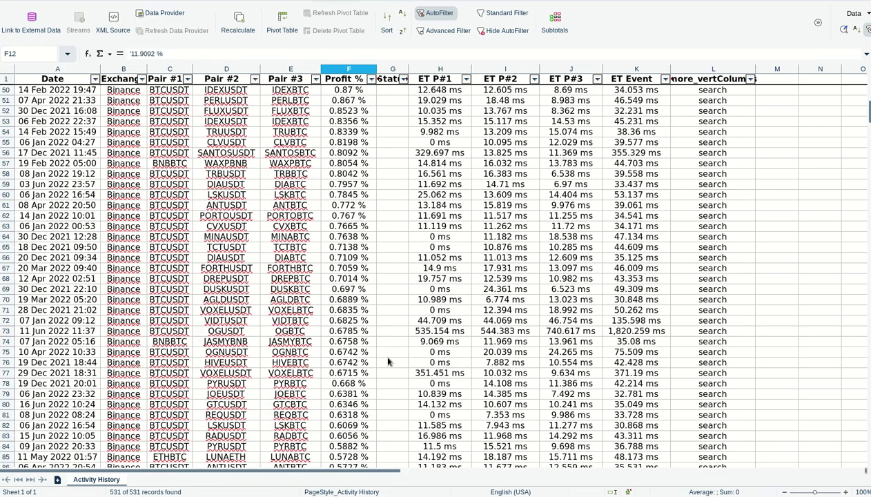
{"action": "scroll", "coordinate": [388, 365], "scroll_direction": "down", "scroll_amount": 20}
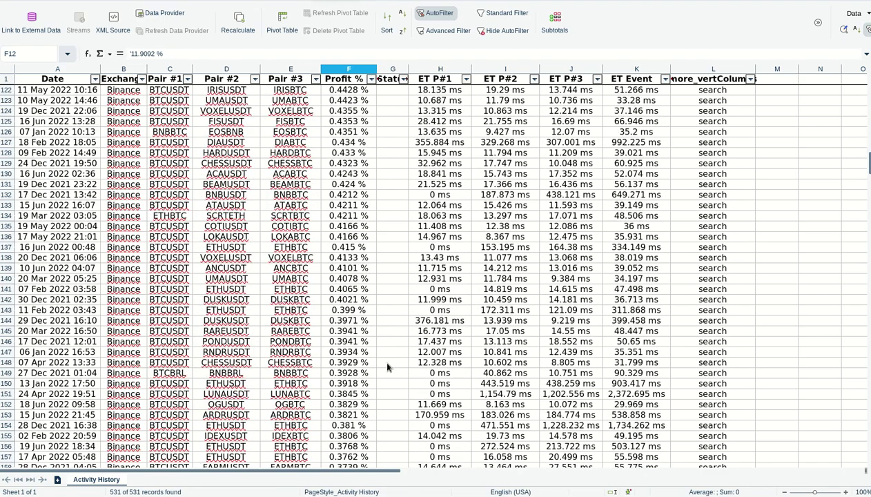
{"action": "scroll", "coordinate": [387, 369], "scroll_direction": "down", "scroll_amount": 20}
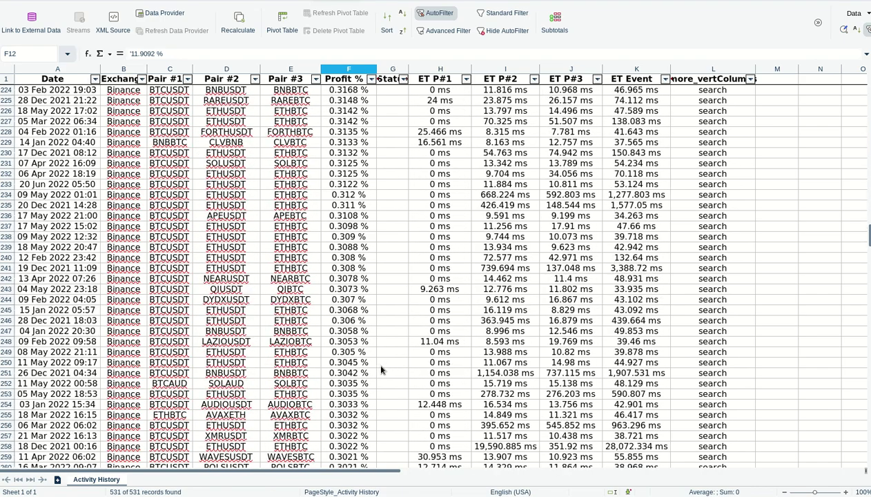
{"action": "scroll", "coordinate": [381, 371], "scroll_direction": "down", "scroll_amount": 20}
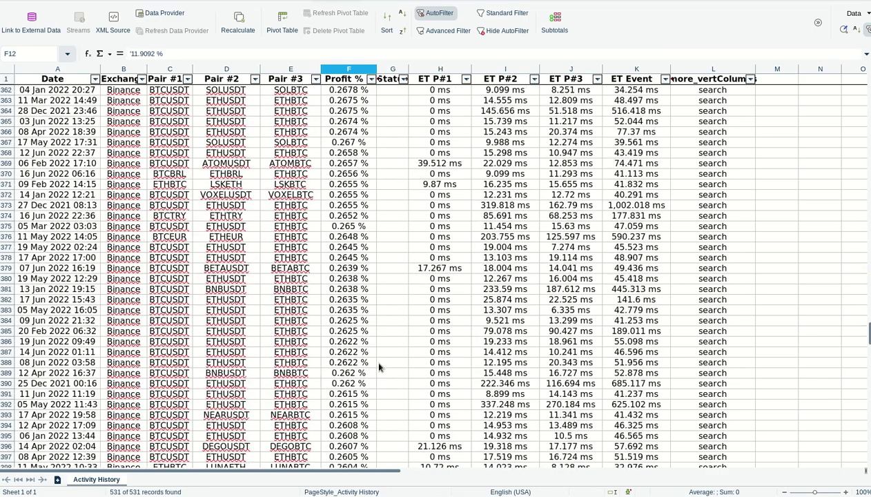
{"action": "scroll", "coordinate": [379, 366], "scroll_direction": "down", "scroll_amount": 20}
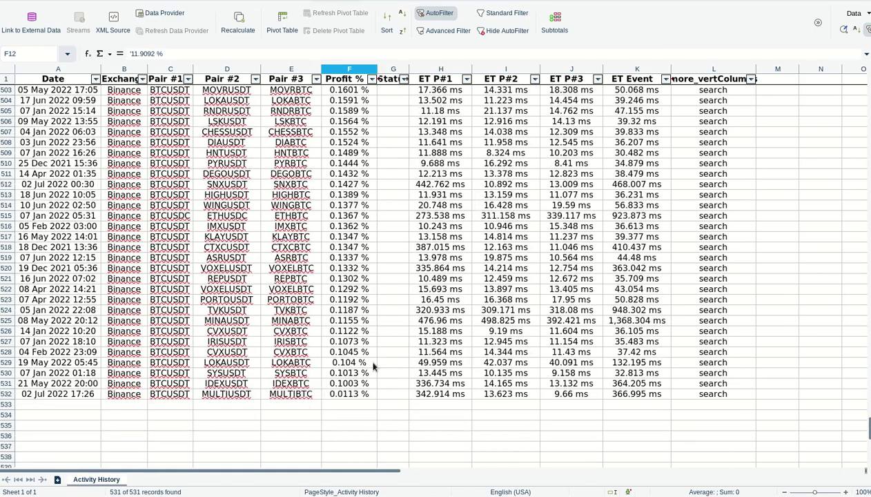
{"action": "left_click", "coordinate": [346, 154]}
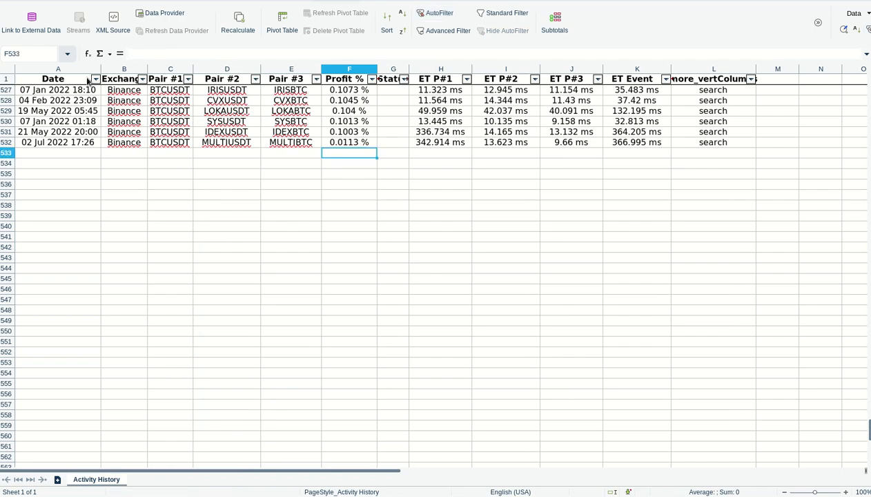
{"action": "left_click", "coordinate": [108, 56]}
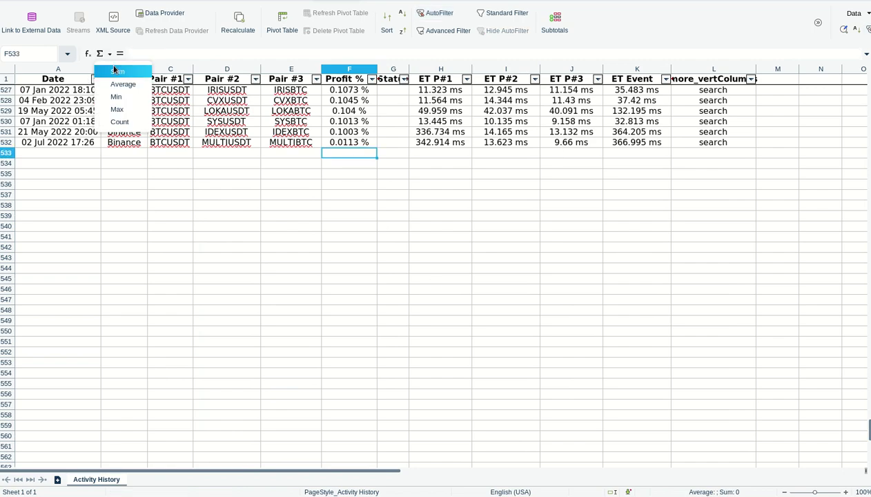
{"action": "left_click", "coordinate": [123, 83]}
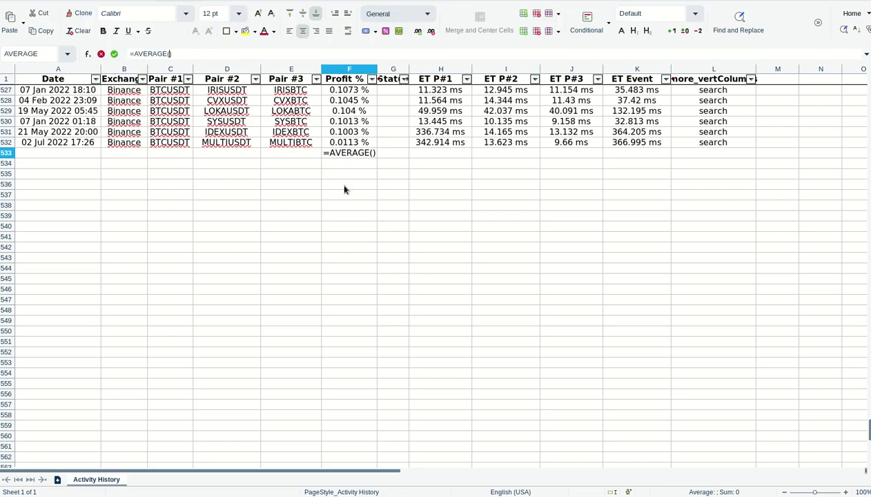
{"action": "left_click", "coordinate": [353, 143]}
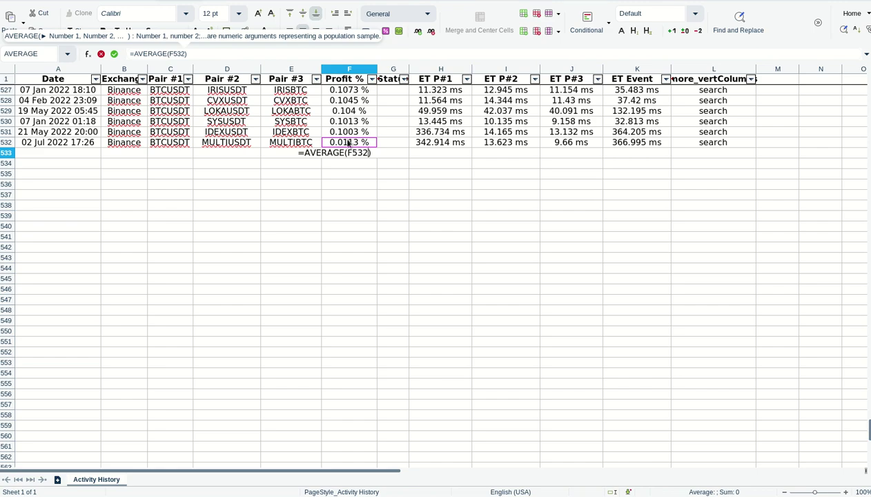
{"action": "key", "text": "Left"}
{"action": "key", "text": "Left"}
{"action": "key", "text": "Left"}
{"action": "key", "text": "Left"}
{"action": "key", "text": "Left"}
{"action": "type", "text": "F"}
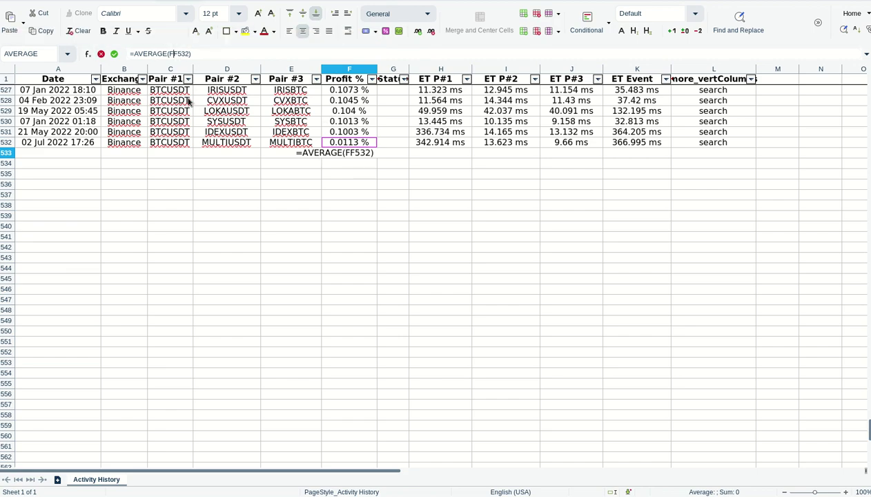
{"action": "type", "text": "2"}
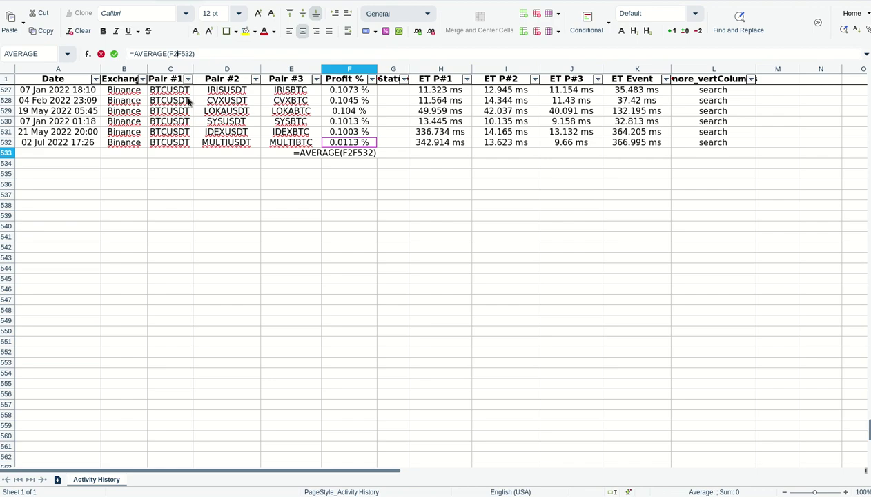
{"action": "type", "text": ":"}
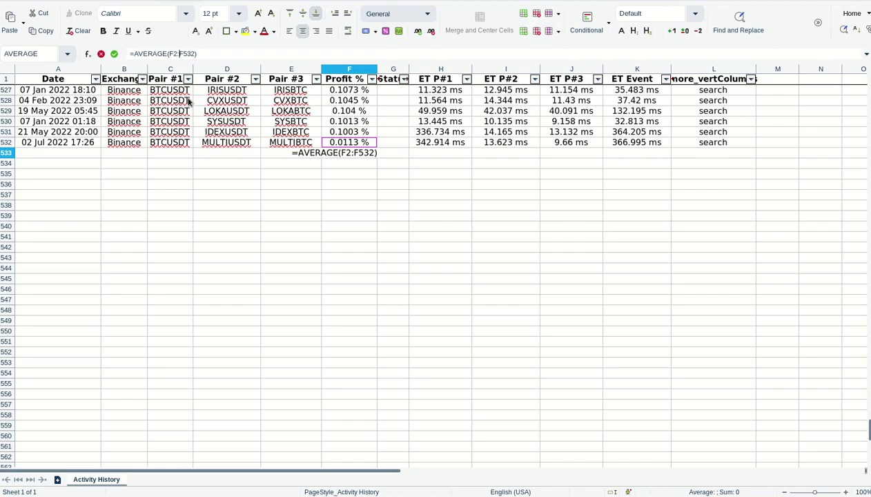
{"action": "key", "text": "Return"}
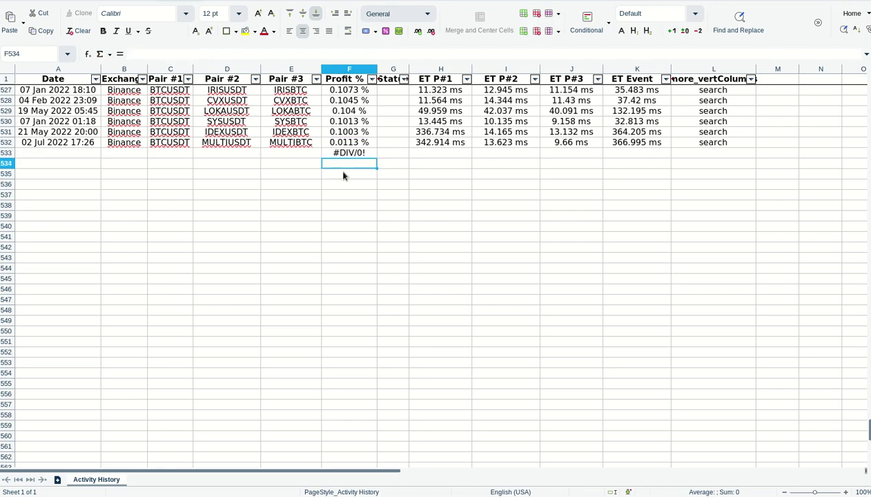
Clear the range from the AVERAGE formula in F533 and try to define it again from cell F532 up to F2.
{"action": "left_click", "coordinate": [352, 156]}
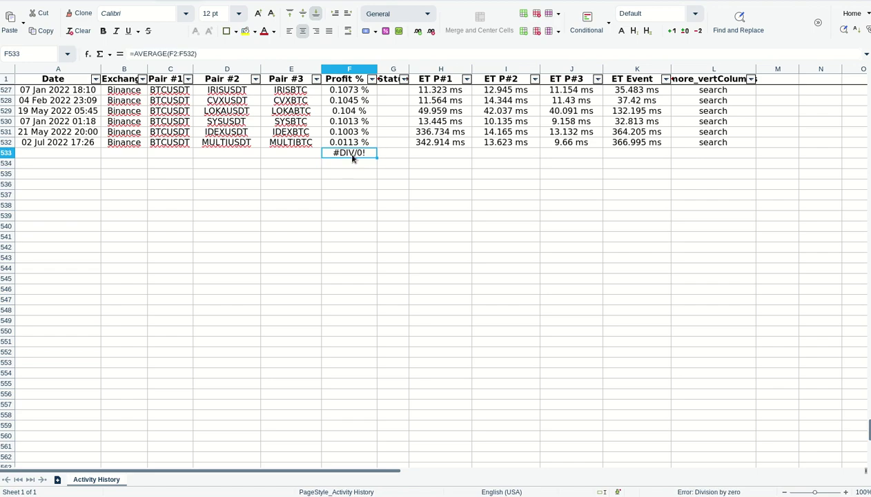
{"action": "left_click_drag", "start_coordinate": [170, 54], "coordinate": [199, 53]}
{"action": "key", "text": "BackSpace"}
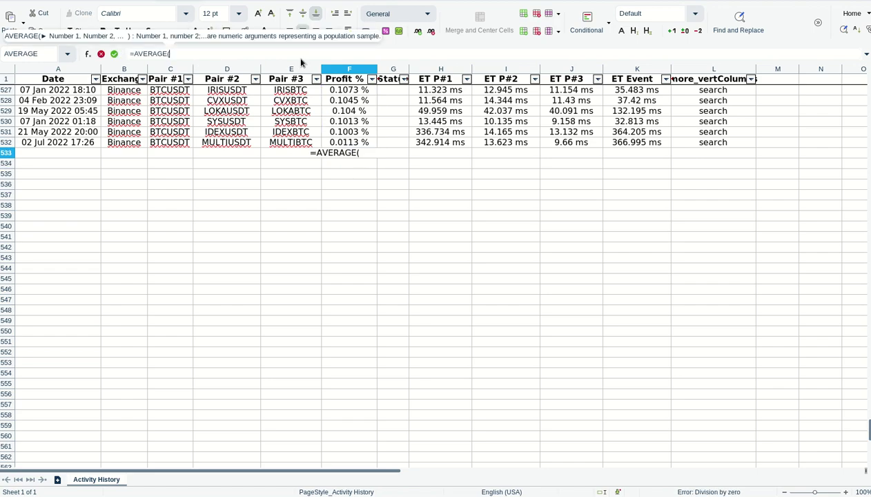
{"action": "left_click", "coordinate": [346, 143]}
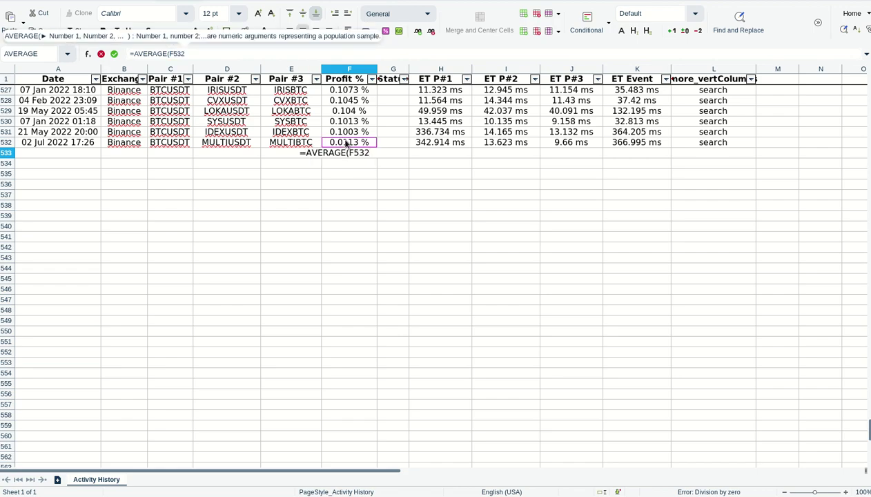
{"action": "scroll", "coordinate": [346, 143], "scroll_direction": "up", "scroll_amount": 20}
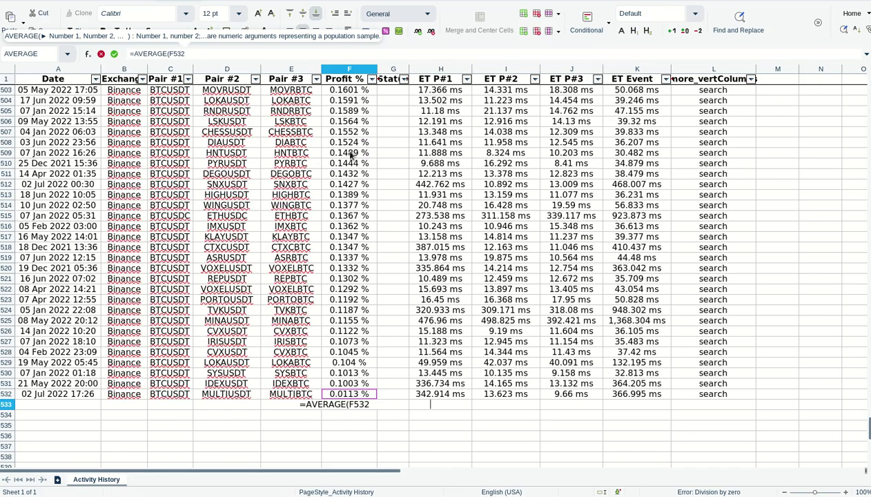
{"action": "scroll", "coordinate": [351, 154], "scroll_direction": "up", "scroll_amount": 20}
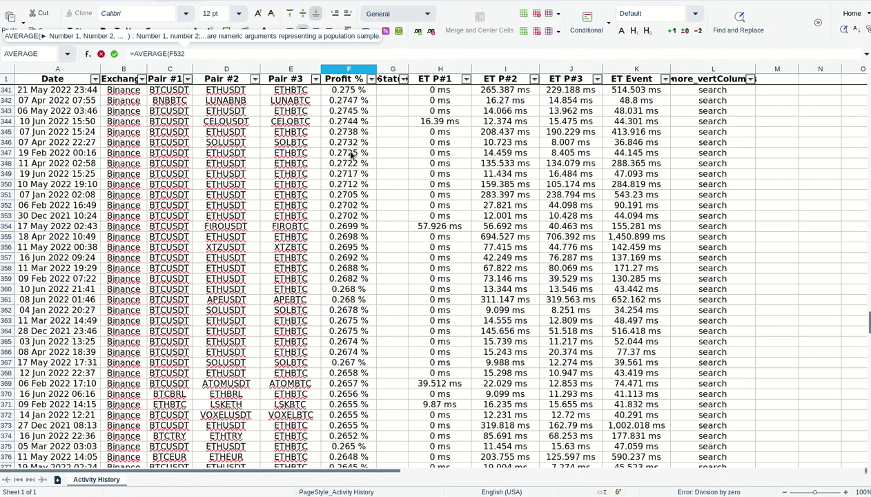
{"action": "scroll", "coordinate": [351, 155], "scroll_direction": "up", "scroll_amount": 20}
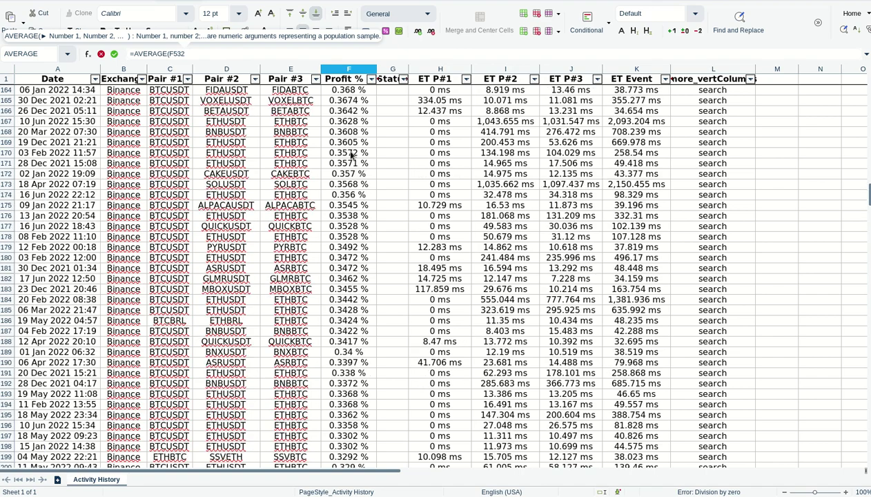
{"action": "scroll", "coordinate": [351, 155], "scroll_direction": "up", "scroll_amount": 7}
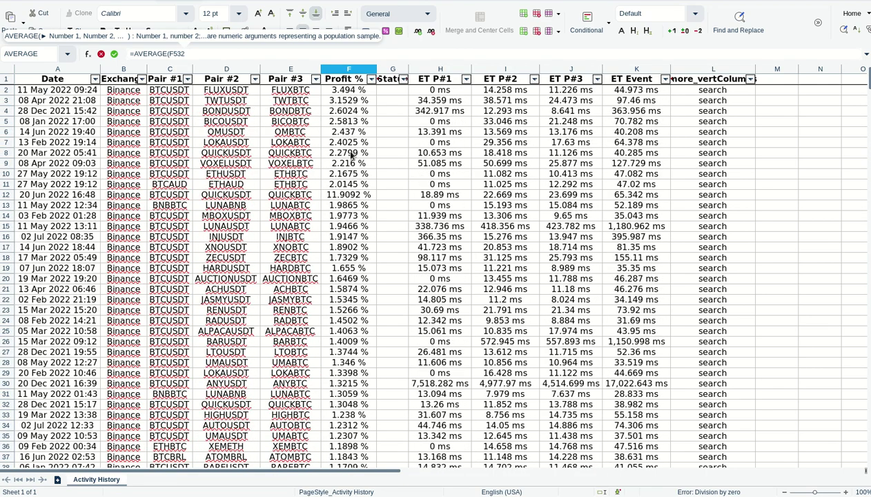
{"action": "left_click", "coordinate": [358, 94], "text": "shift"}
{"action": "left_click_drag", "start_coordinate": [174, 53], "coordinate": [192, 53]}
{"action": "key", "text": "BackSpace"}
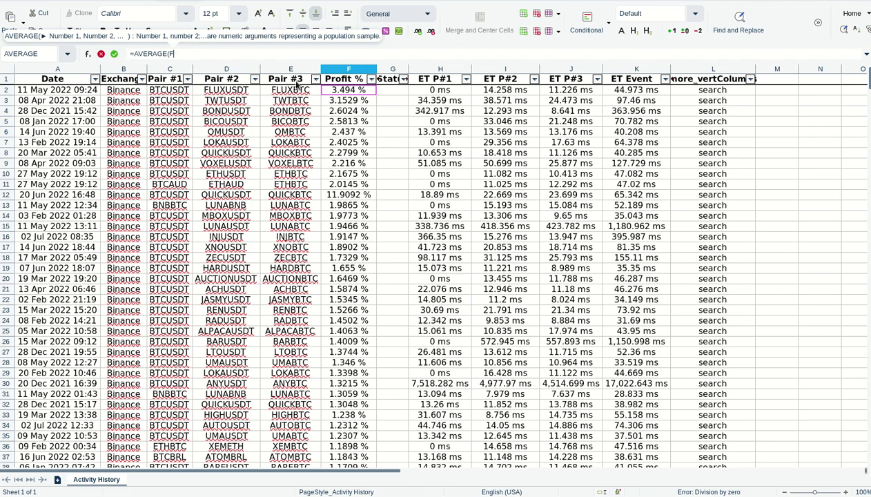
Select F2:F532 as the averaging range and confirm the formula in F533 as =AVERAGE(F2:F532).
{"action": "left_click", "coordinate": [350, 92]}
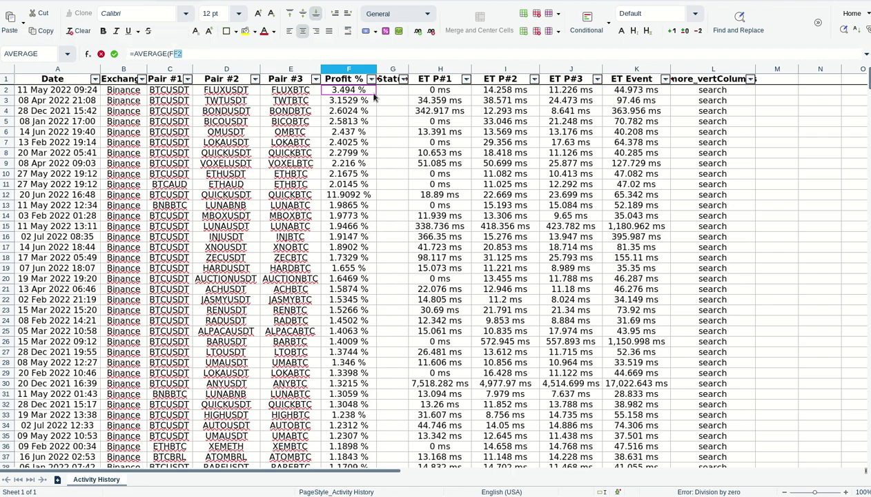
{"action": "left_click_drag", "start_coordinate": [370, 95], "coordinate": [366, 119]}
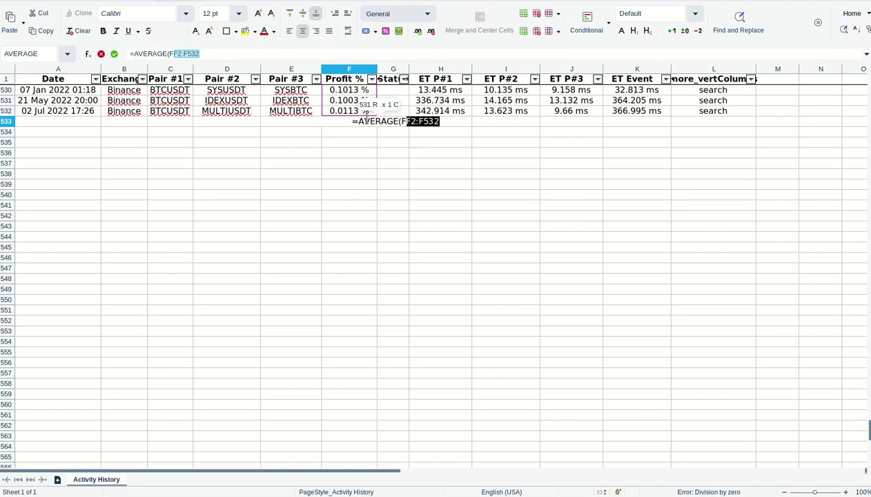
{"action": "left_click_drag", "start_coordinate": [365, 120], "coordinate": [366, 120]}
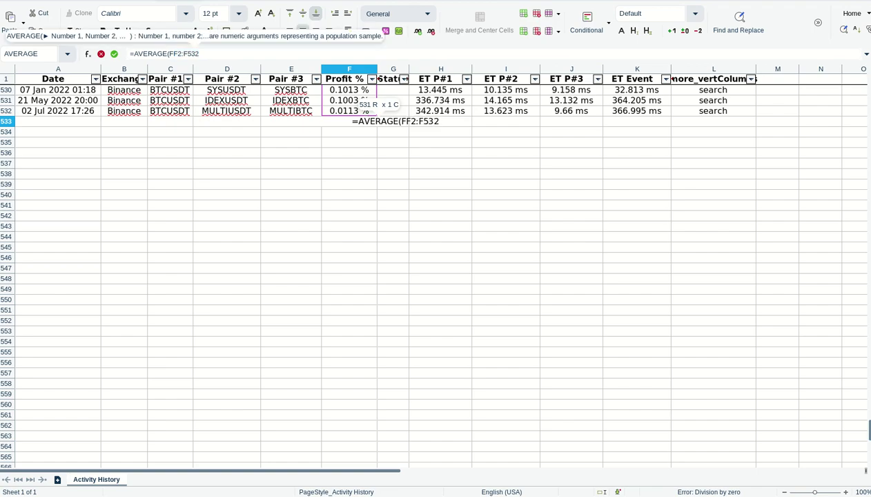
{"action": "key", "text": "Delete"}
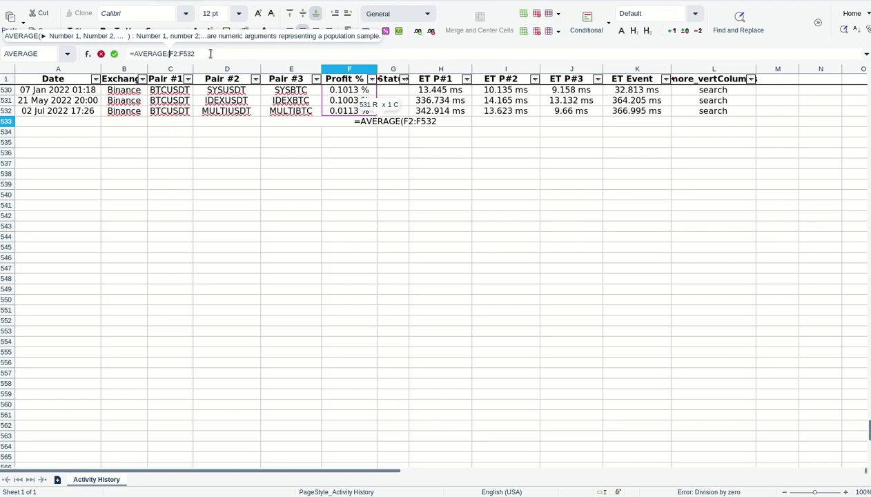
{"action": "key", "text": "Return"}
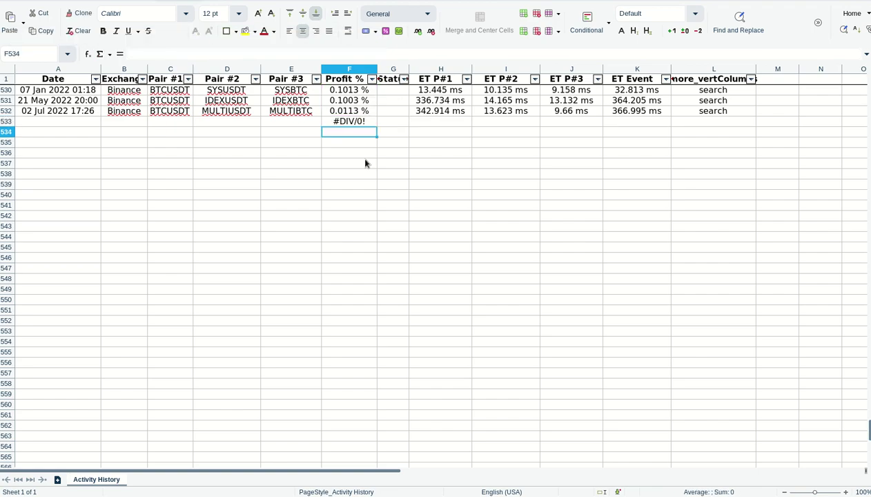
Check which range the average formula in cell F533 refers to.
{"action": "left_click", "coordinate": [364, 119]}
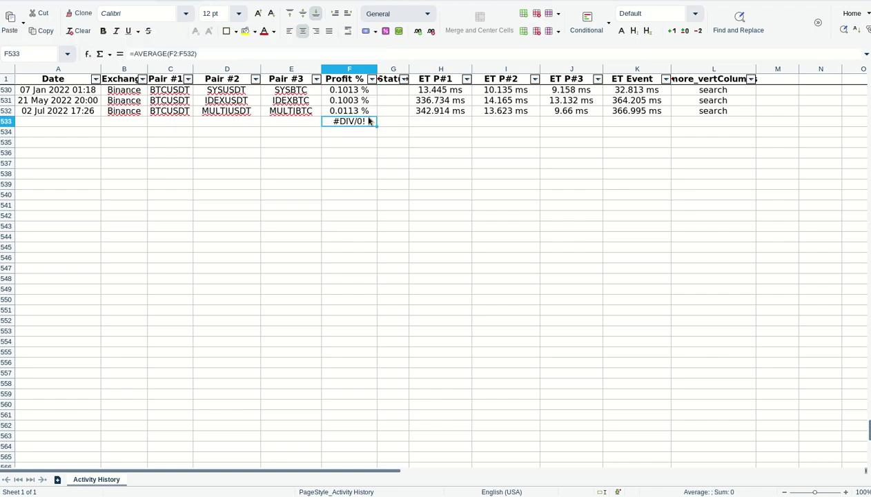
{"action": "left_click", "coordinate": [214, 53]}
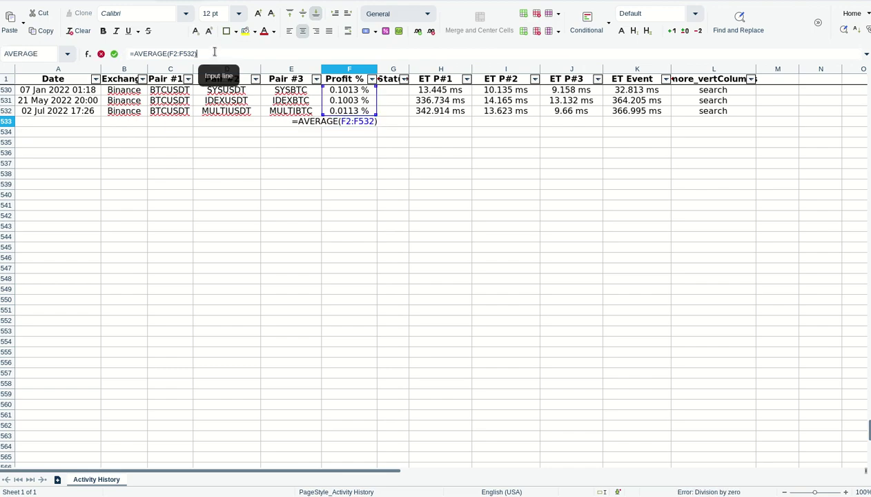
{"action": "key", "text": "Return"}
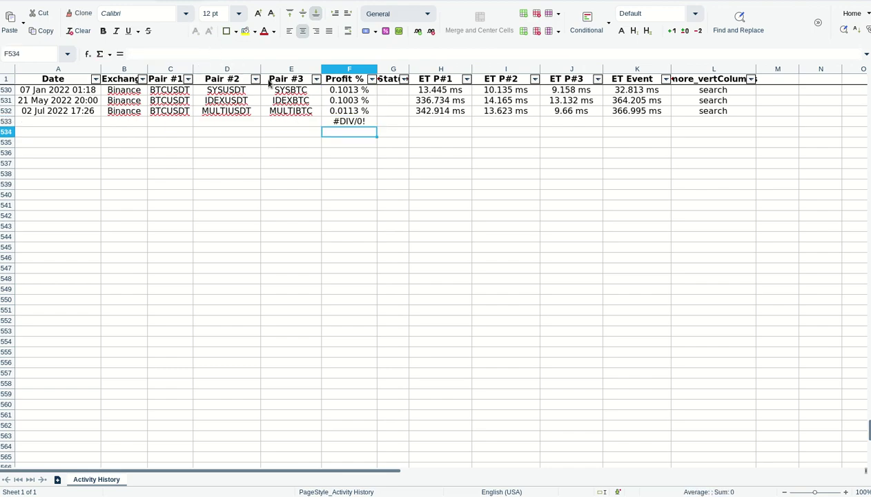
{"action": "left_click", "coordinate": [349, 122]}
{"action": "left_click", "coordinate": [352, 165]}
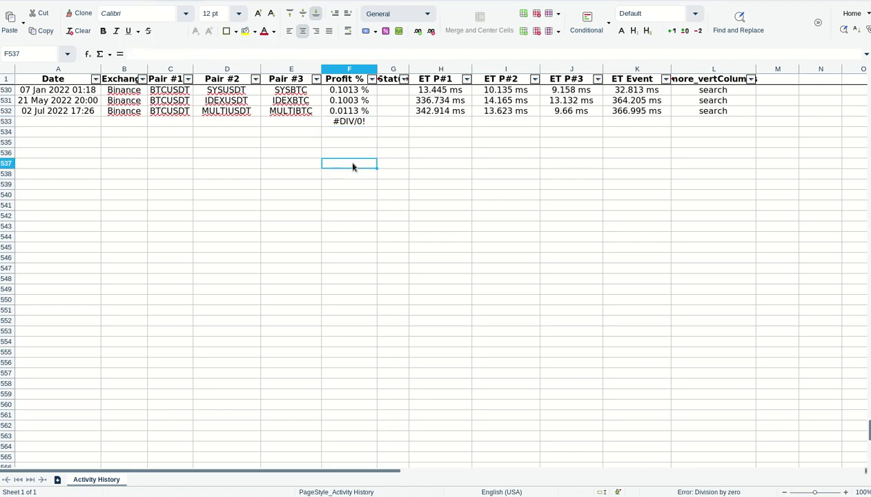
Return to the top of the Profit % column and inspect the stored content of cell F2.
{"action": "key", "text": "Page_Up"}
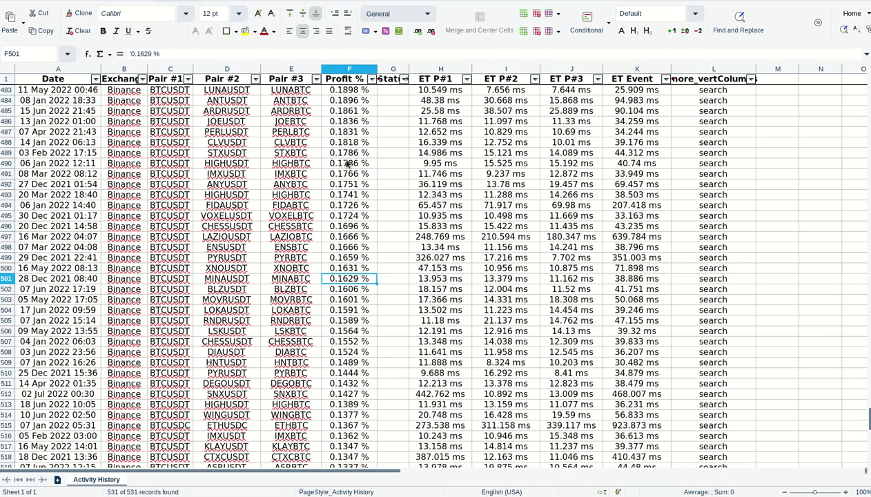
{"action": "key", "text": "Page_Up"}
{"action": "key", "text": "Page_Up"}
{"action": "key", "text": "Page_Up"}
{"action": "key", "text": "Page_Up"}
{"action": "key", "text": "Page_Up"}
{"action": "key", "text": "Page_Up"}
{"action": "key", "text": "Page_Up"}
{"action": "key", "text": "Page_Up"}
{"action": "key", "text": "Page_Up"}
{"action": "key", "text": "Page_Up"}
{"action": "key", "text": "Page_Up"}
{"action": "key", "text": "Page_Up"}
{"action": "key", "text": "Page_Up"}
{"action": "key", "text": "Page_Up"}
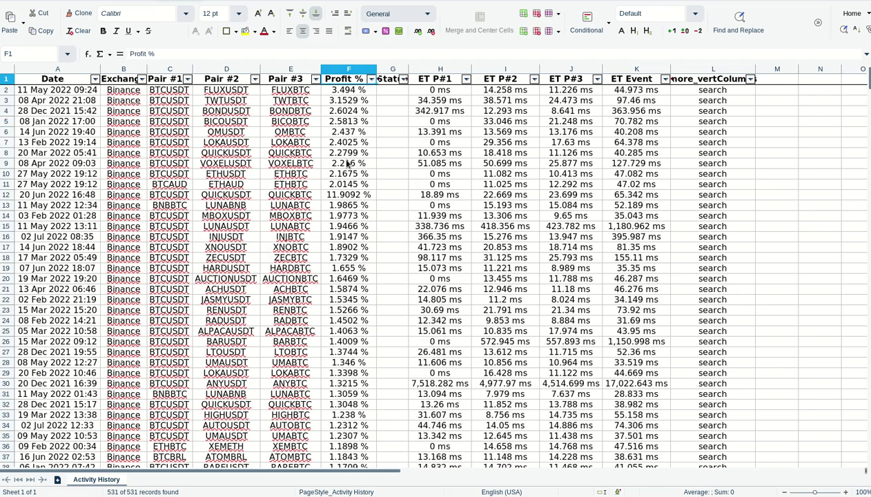
{"action": "left_click", "coordinate": [356, 92]}
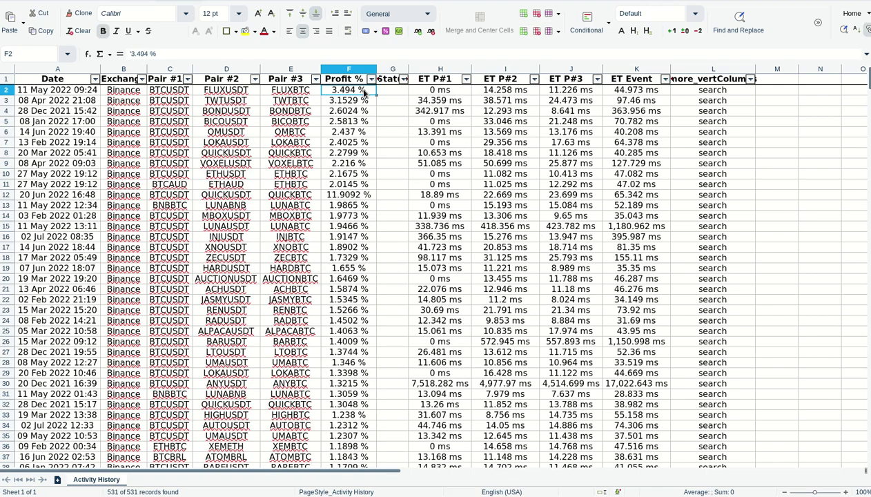
Remove every % sign from column F by replacing all occurrences of "%" with nothing in that column only.
{"action": "left_click", "coordinate": [341, 71]}
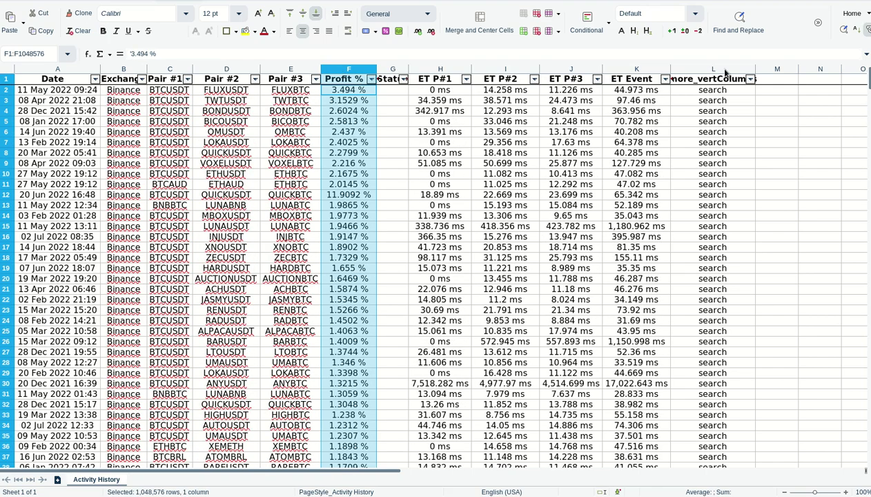
{"action": "left_click", "coordinate": [733, 27]}
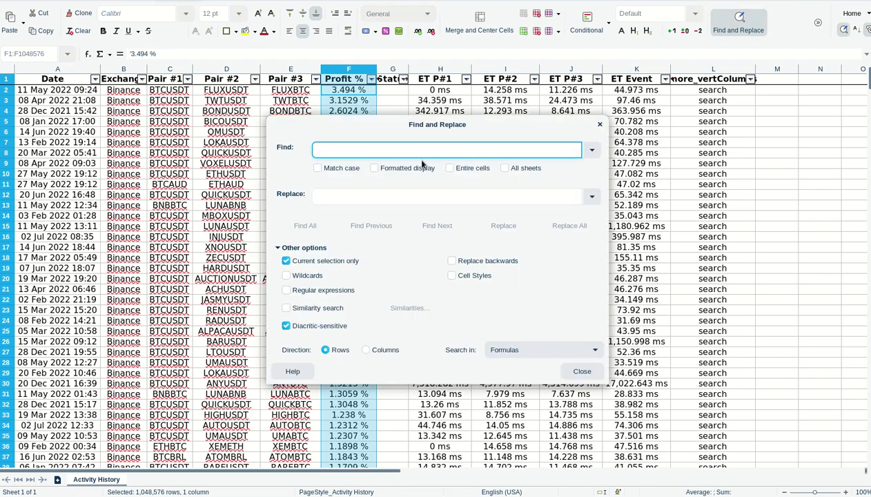
{"action": "type", "text": "%"}
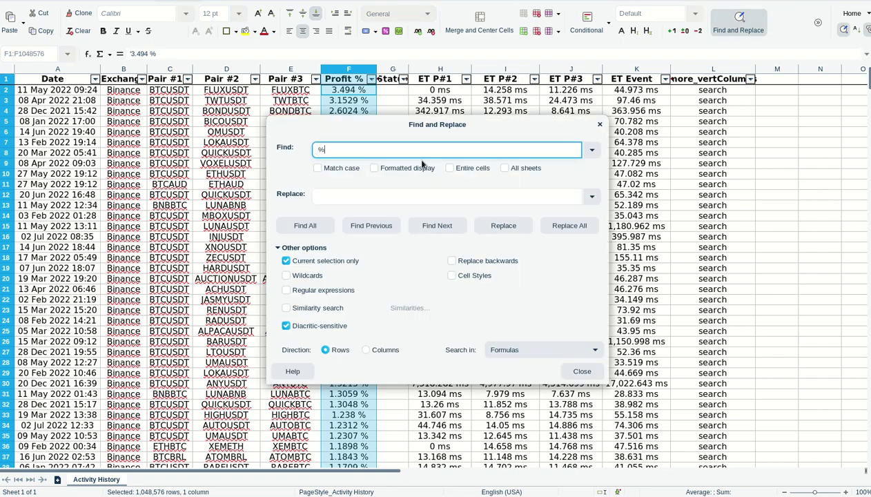
{"action": "left_click", "coordinate": [569, 225]}
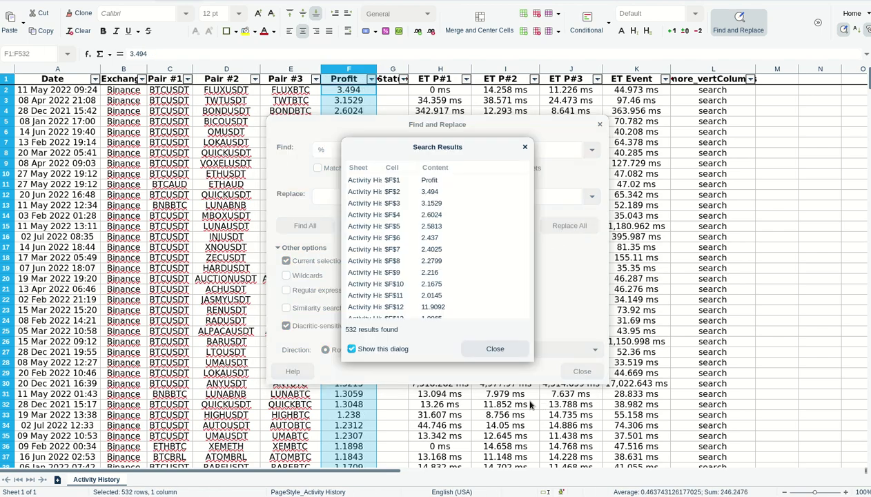
{"action": "left_click", "coordinate": [495, 349]}
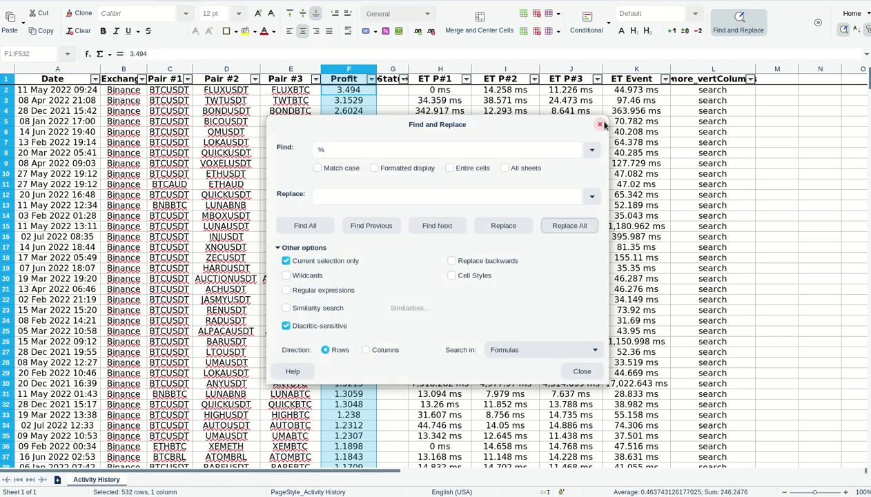
{"action": "left_click", "coordinate": [600, 124]}
Examine the average in cell F533 at the end of the Profit column.
{"action": "left_click", "coordinate": [415, 301]}
{"action": "scroll", "coordinate": [417, 293], "scroll_direction": "down", "scroll_amount": 20}
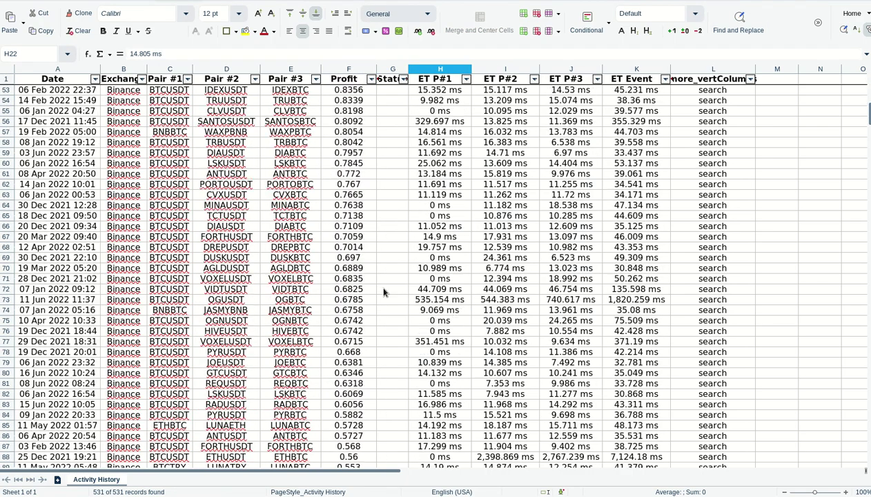
{"action": "scroll", "coordinate": [419, 289], "scroll_direction": "down", "scroll_amount": 20}
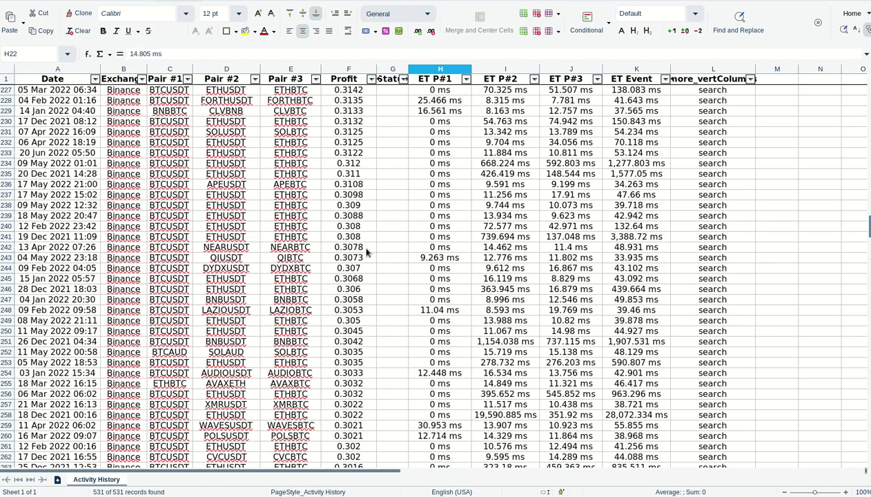
{"action": "scroll", "coordinate": [362, 250], "scroll_direction": "down", "scroll_amount": 20}
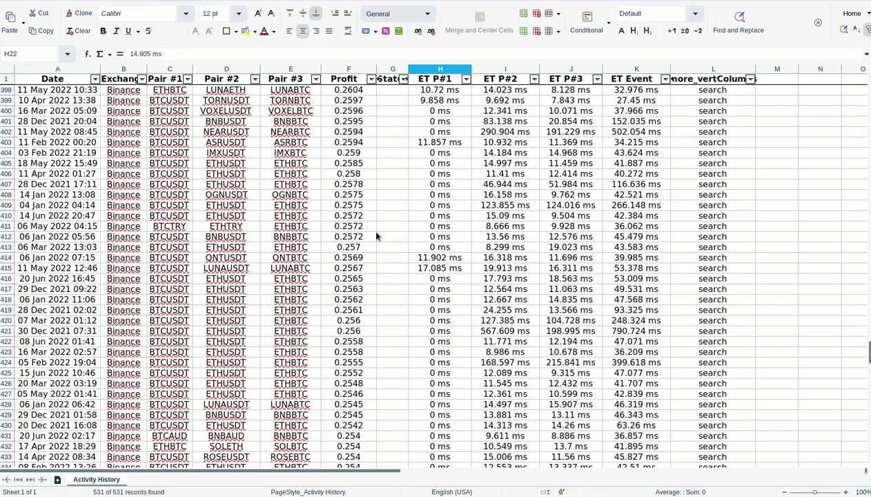
{"action": "scroll", "coordinate": [377, 234], "scroll_direction": "down", "scroll_amount": 19}
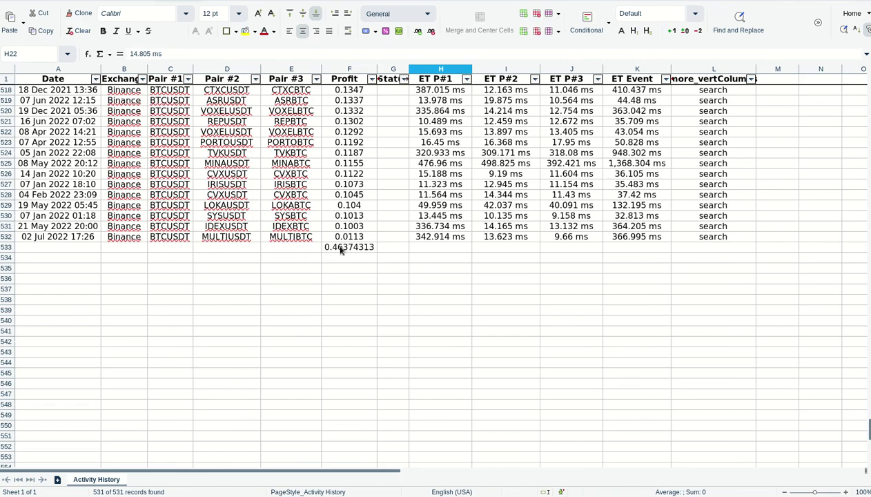
{"action": "left_click", "coordinate": [340, 250]}
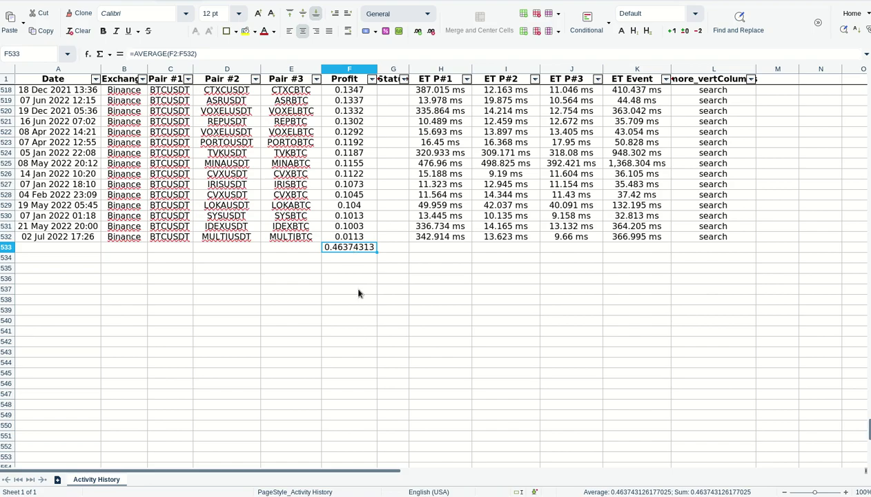
Review the Profit values from the first row of the trade table downwards.
{"action": "key", "text": "Page_Up"}
{"action": "key", "text": "Page_Up"}
{"action": "key", "text": "Page_Up"}
{"action": "key", "text": "Page_Up"}
{"action": "key", "text": "Page_Up"}
{"action": "key", "text": "Page_Up"}
{"action": "key", "text": "Page_Up"}
{"action": "key", "text": "Page_Up"}
{"action": "key", "text": "Page_Up"}
{"action": "key", "text": "Page_Up"}
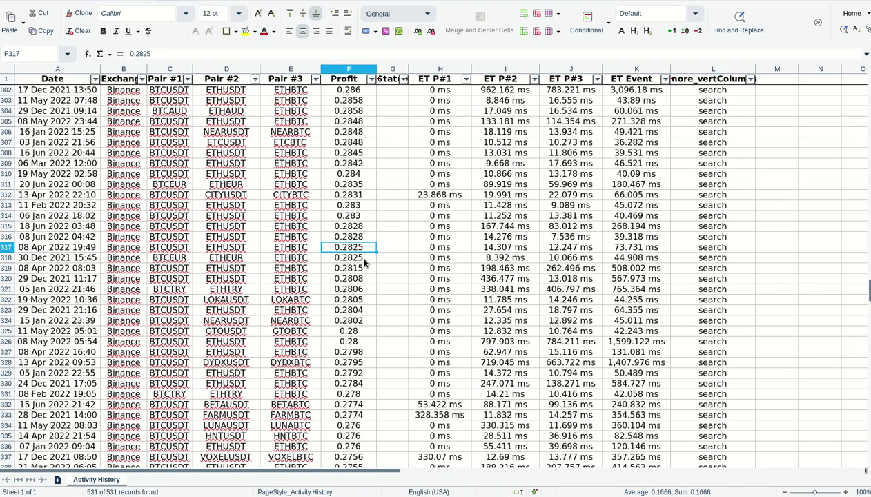
{"action": "key", "text": "Page_Up"}
{"action": "key", "text": "Page_Up"}
{"action": "key", "text": "Page_Up"}
{"action": "key", "text": "Page_Up"}
{"action": "key", "text": "Page_Up"}
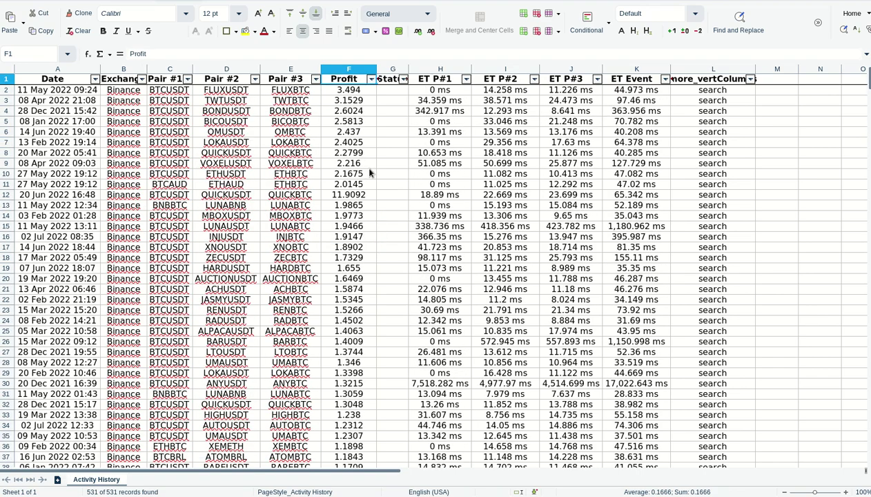
{"action": "scroll", "coordinate": [369, 174], "scroll_direction": "down", "scroll_amount": 1}
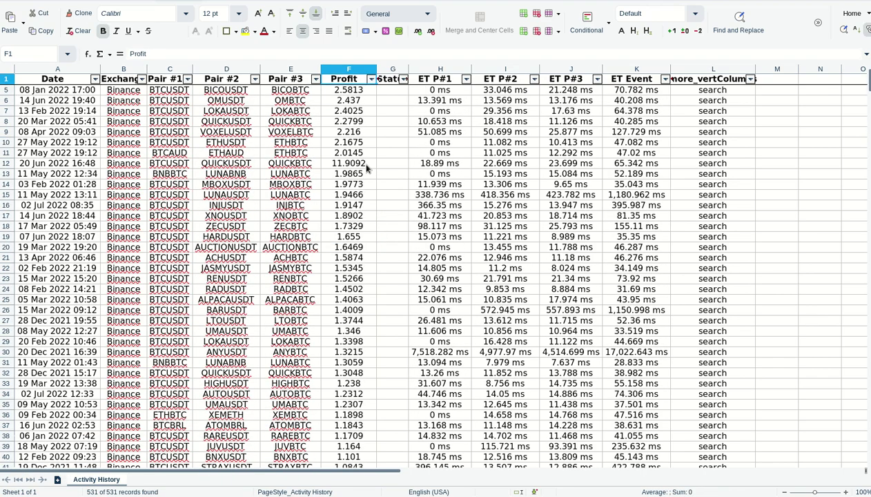
{"action": "scroll", "coordinate": [366, 169], "scroll_direction": "up", "scroll_amount": 1}
{"action": "scroll", "coordinate": [366, 168], "scroll_direction": "down", "scroll_amount": 12}
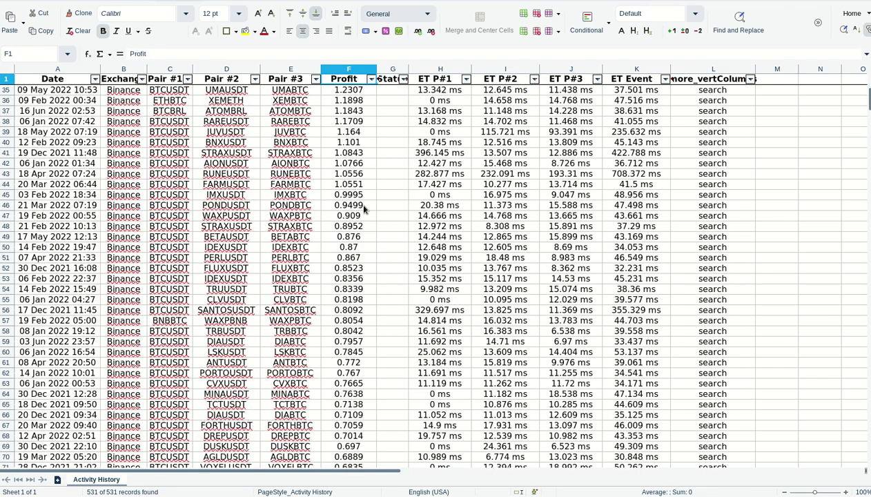
{"action": "scroll", "coordinate": [359, 238], "scroll_direction": "down", "scroll_amount": 20}
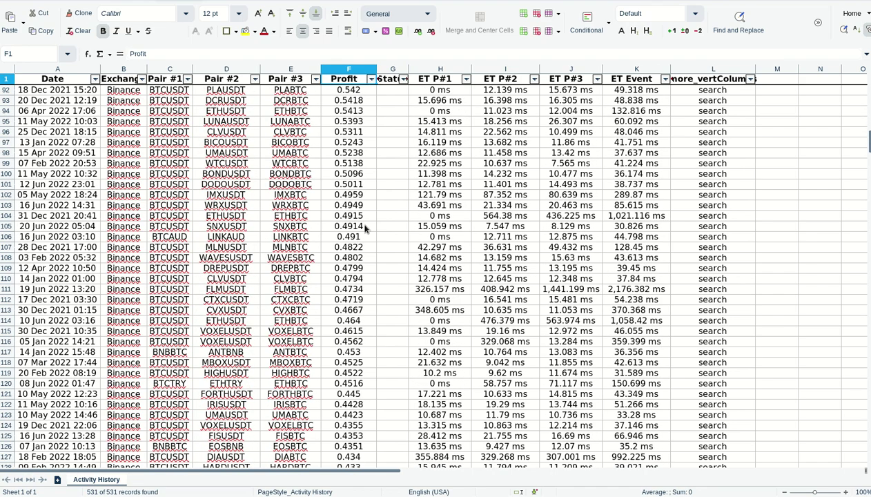
Review the remaining Profit values down to the end of the table and inspect the average formula in cell F533.
{"action": "scroll", "coordinate": [353, 230], "scroll_direction": "down", "scroll_amount": 20}
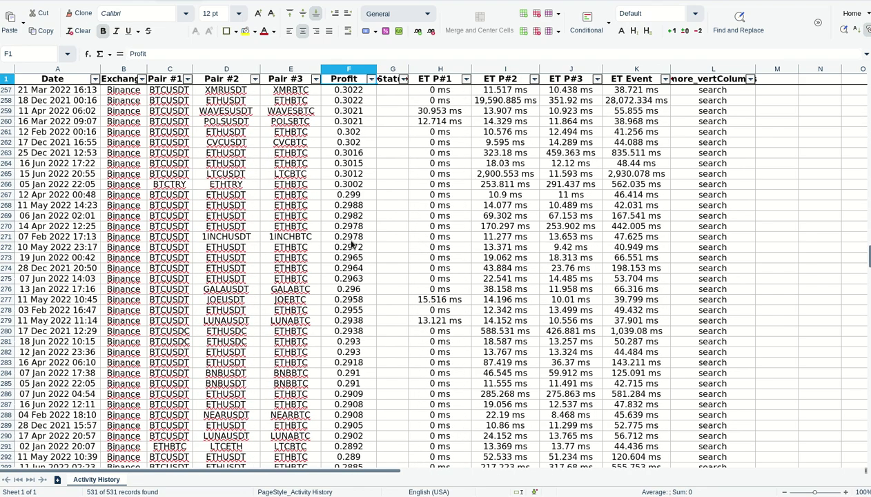
{"action": "scroll", "coordinate": [350, 241], "scroll_direction": "down", "scroll_amount": 3}
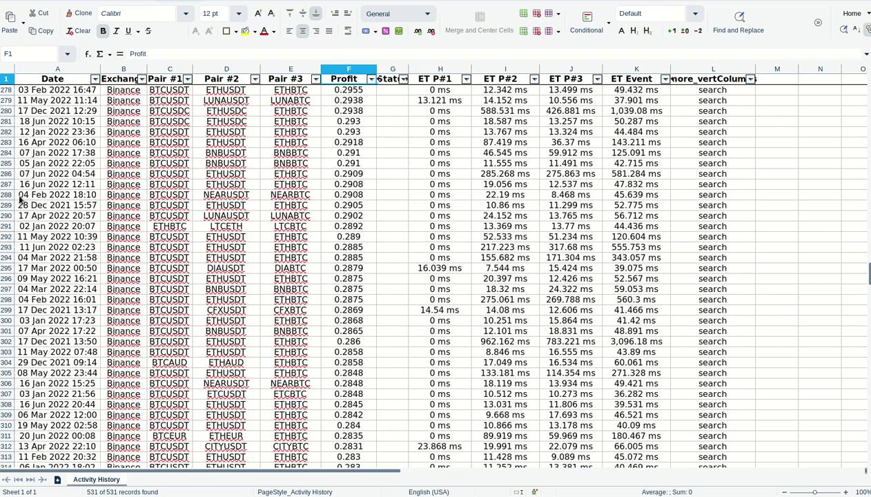
{"action": "scroll", "coordinate": [345, 220], "scroll_direction": "down", "scroll_amount": 7}
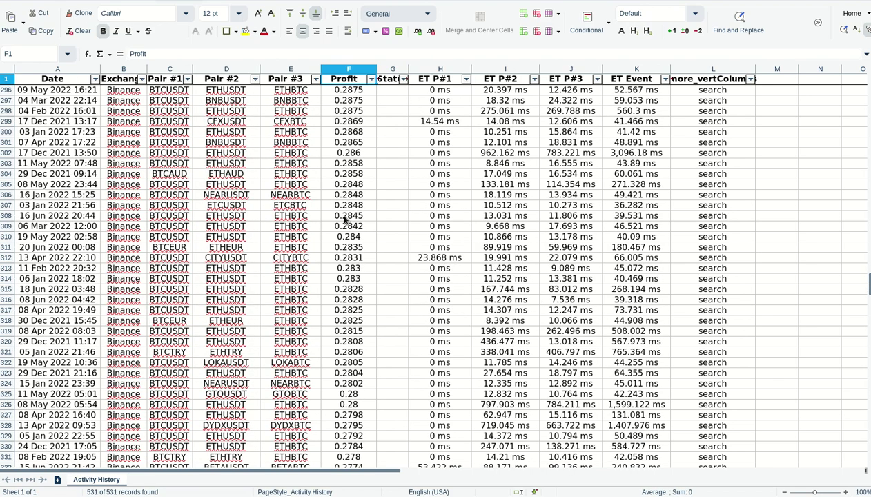
{"action": "scroll", "coordinate": [345, 220], "scroll_direction": "down", "scroll_amount": 15}
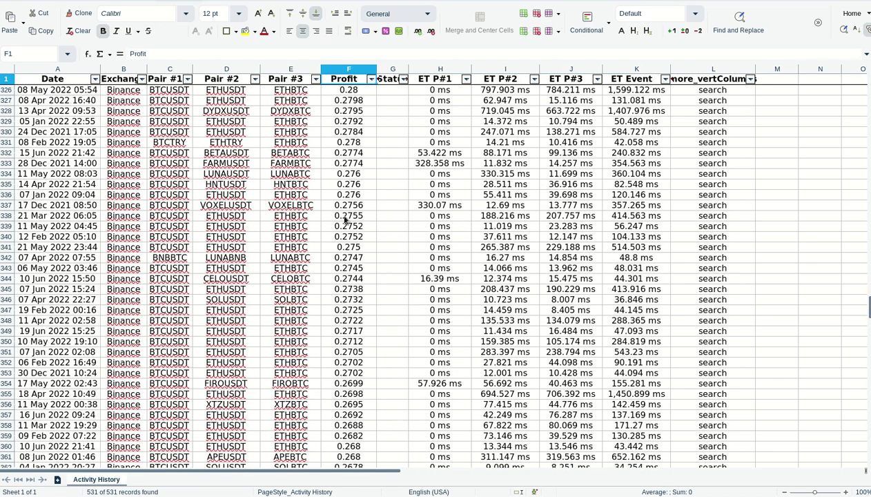
{"action": "scroll", "coordinate": [346, 220], "scroll_direction": "down", "scroll_amount": 15}
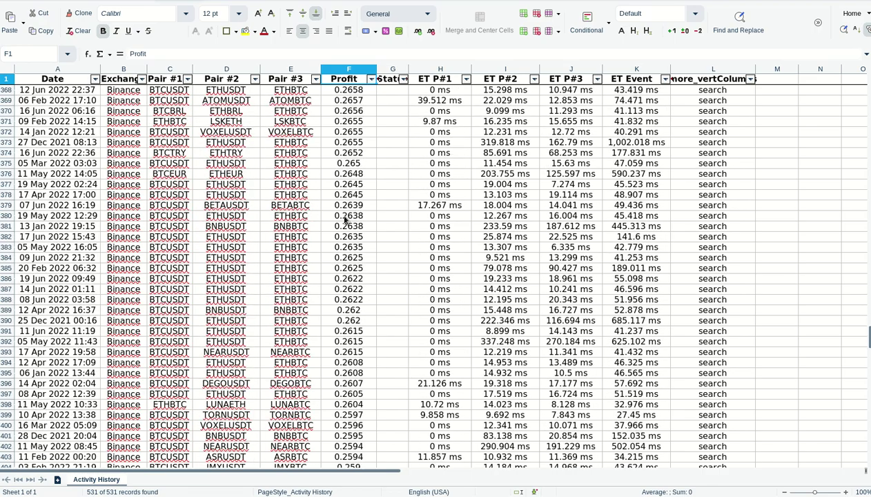
{"action": "scroll", "coordinate": [340, 220], "scroll_direction": "down", "scroll_amount": 20}
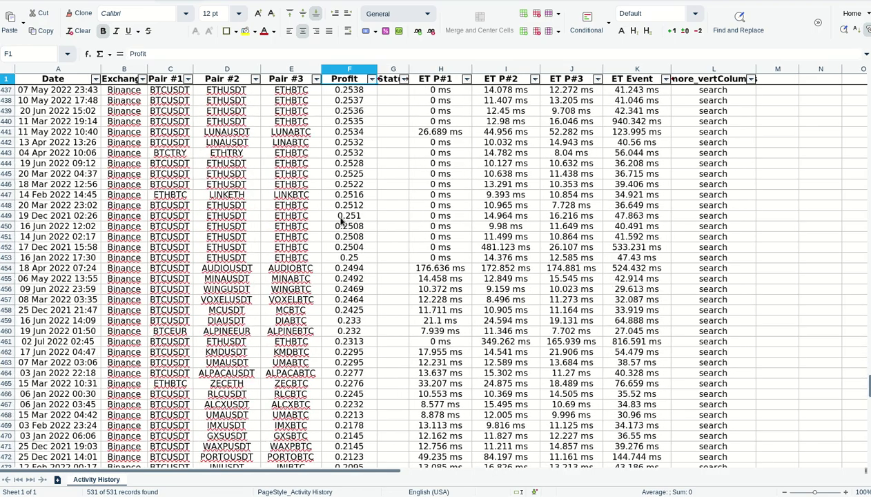
{"action": "scroll", "coordinate": [340, 247], "scroll_direction": "down", "scroll_amount": 12}
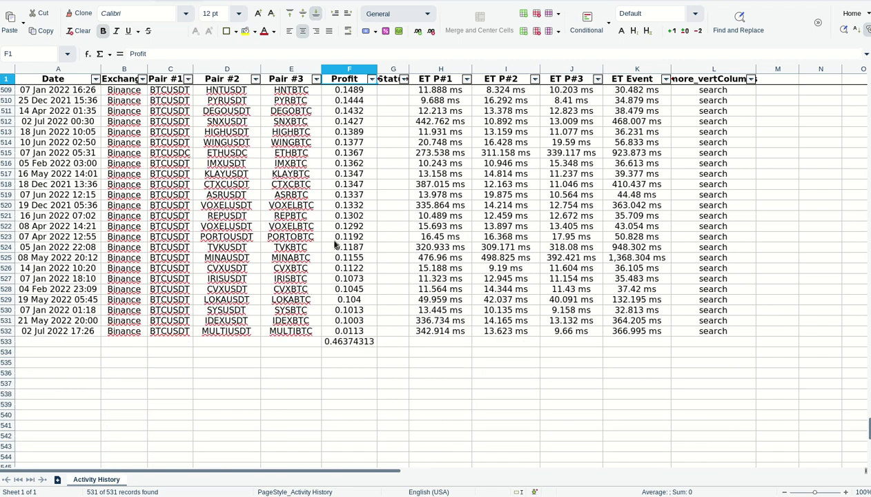
{"action": "left_click", "coordinate": [347, 343]}
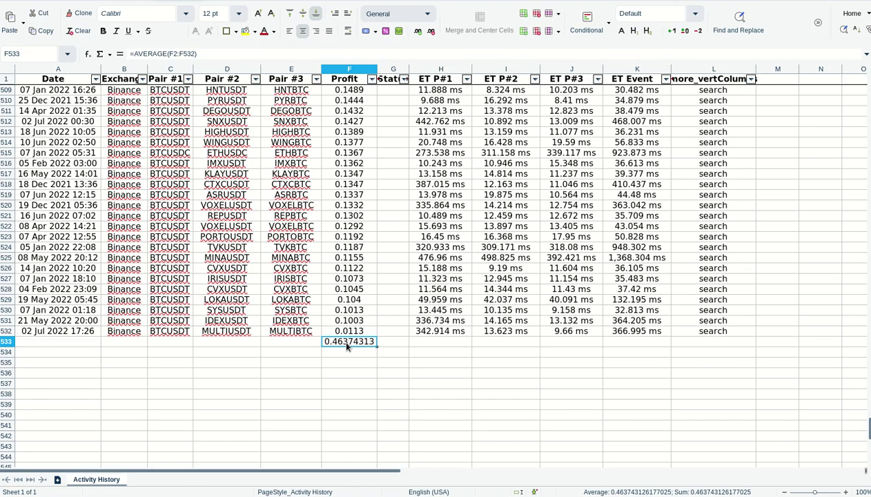
Switch to the arbitrage bot's web dashboard, start the Binance scanner and stop it again.
{"action": "key", "text": "alt+Tab"}
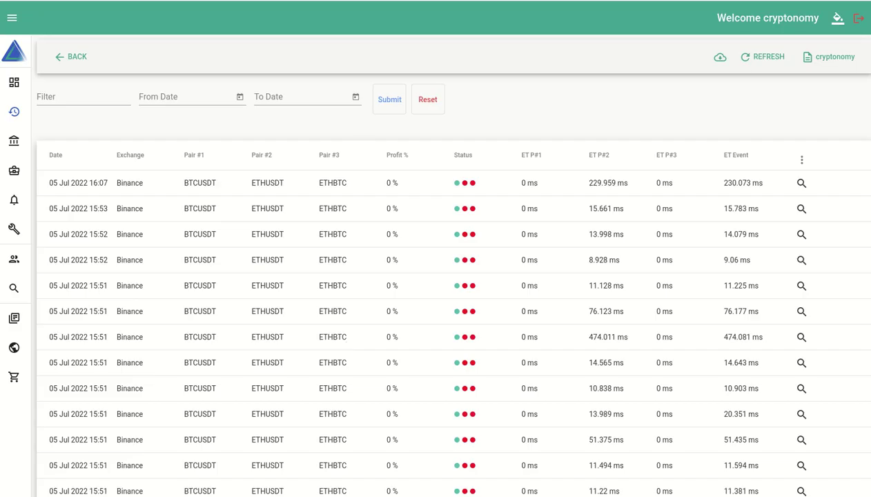
{"action": "left_click", "coordinate": [14, 82]}
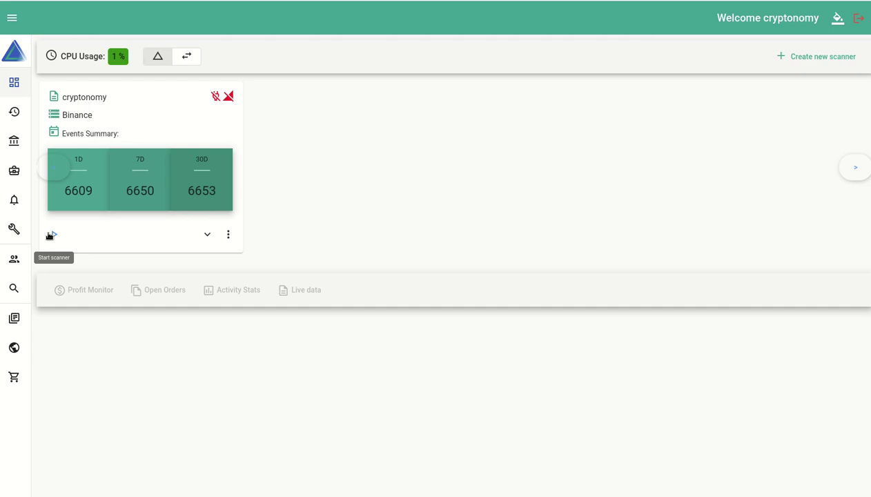
{"action": "left_click", "coordinate": [55, 236]}
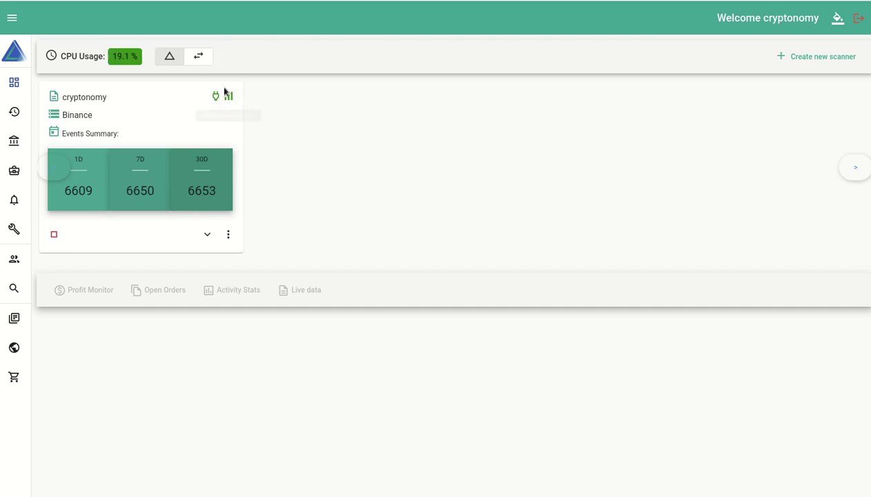
{"action": "left_click", "coordinate": [54, 236]}
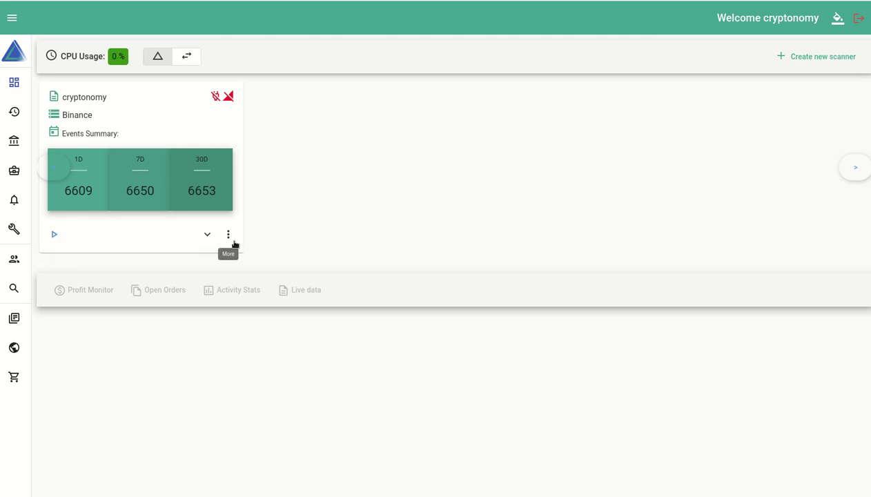
Open the Binance scanner's activity history and show 100 items per page.
{"action": "left_click", "coordinate": [228, 236]}
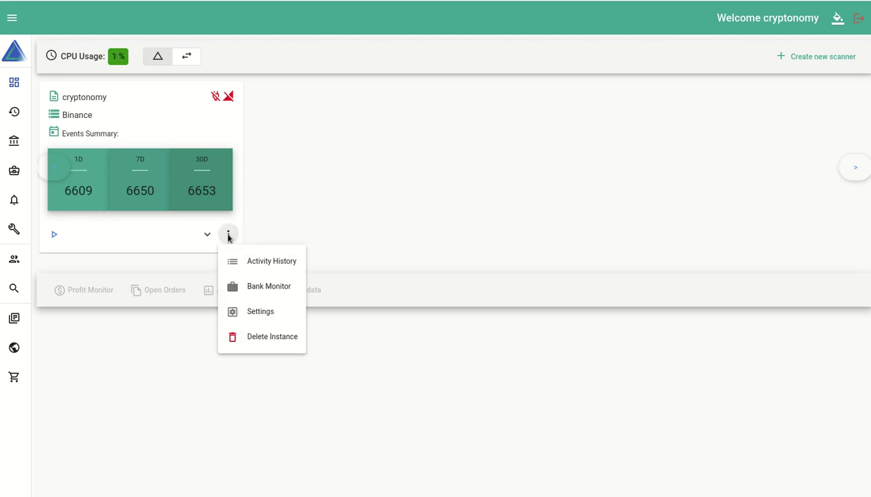
{"action": "left_click", "coordinate": [264, 261]}
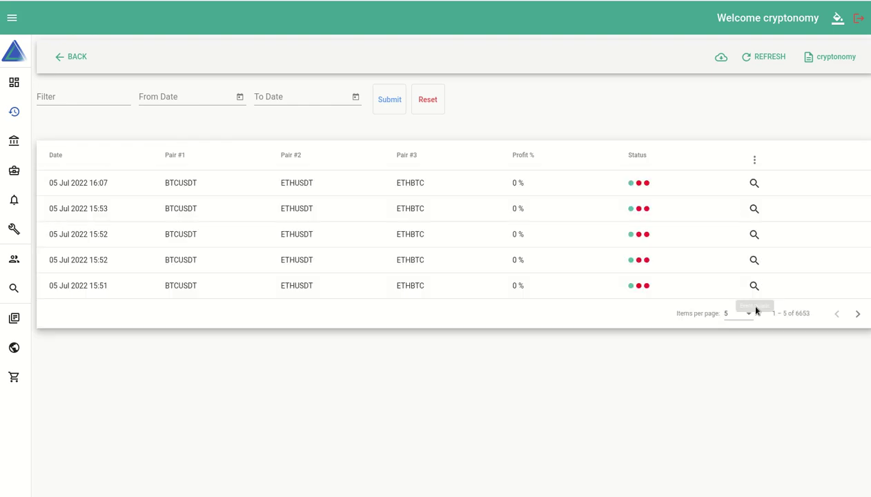
{"action": "left_click", "coordinate": [748, 314]}
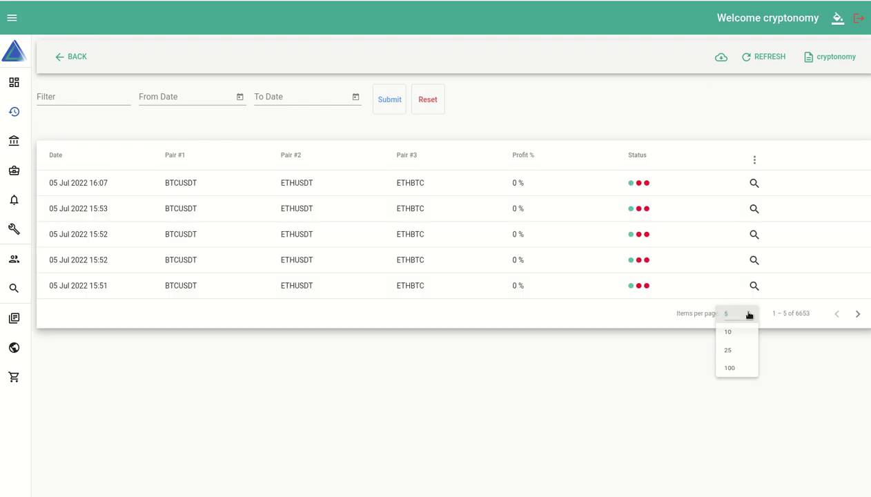
{"action": "left_click", "coordinate": [744, 372]}
{"action": "scroll", "coordinate": [508, 319], "scroll_direction": "up", "scroll_amount": 1}
{"action": "scroll", "coordinate": [507, 253], "scroll_direction": "down", "scroll_amount": 5}
{"action": "scroll", "coordinate": [504, 251], "scroll_direction": "up", "scroll_amount": 10}
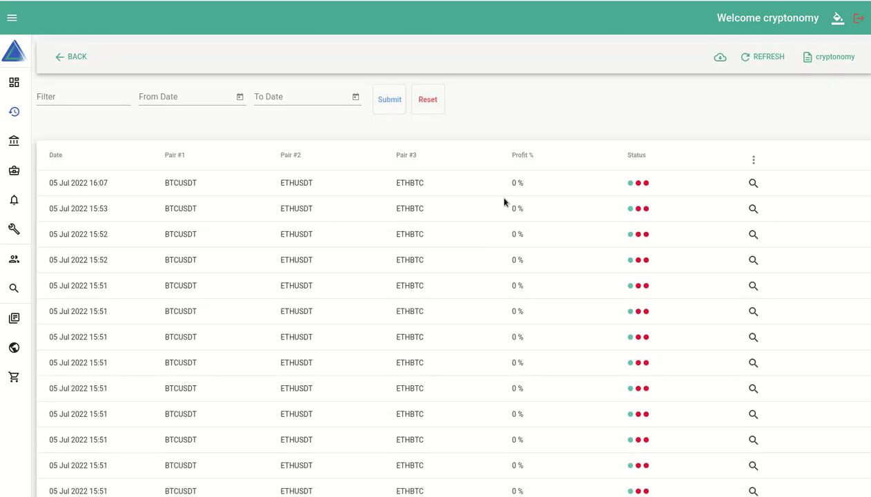
Sort the history by Profit % from highest to lowest and open the details of the top INJUSDT event.
{"action": "left_click", "coordinate": [524, 156]}
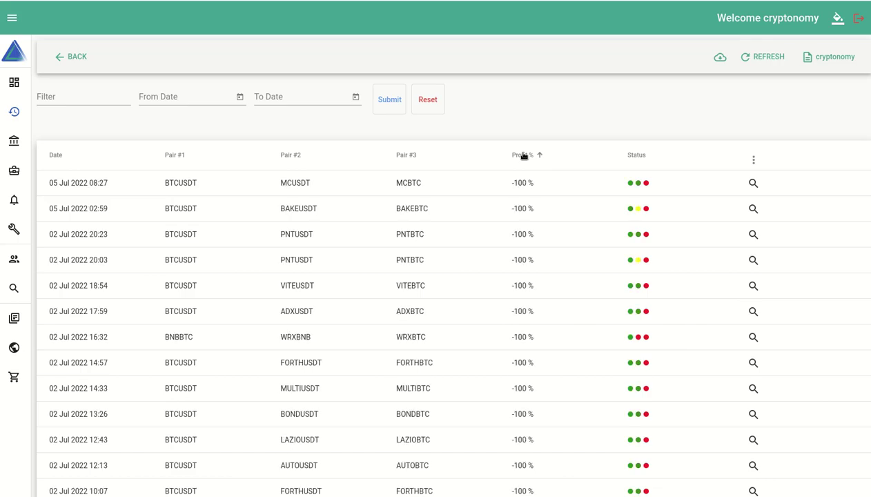
{"action": "left_click", "coordinate": [524, 156]}
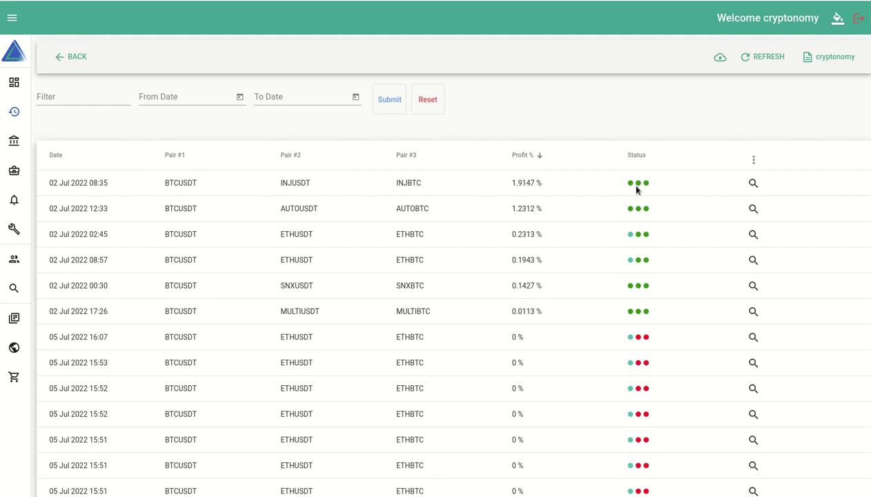
{"action": "left_click", "coordinate": [754, 183]}
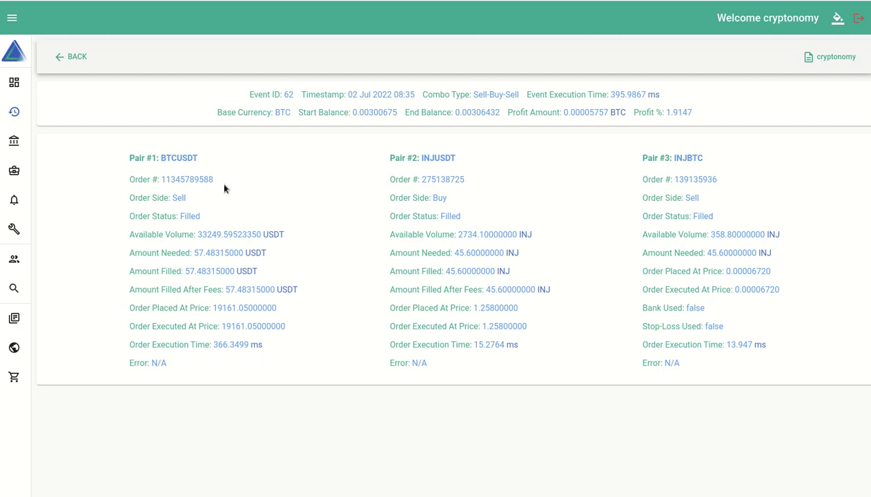
Examine the event's three trading pairs by highlighting BTCUSDT, INJUSDT and INJBTC in turn.
{"action": "left_click_drag", "start_coordinate": [160, 158], "coordinate": [199, 159]}
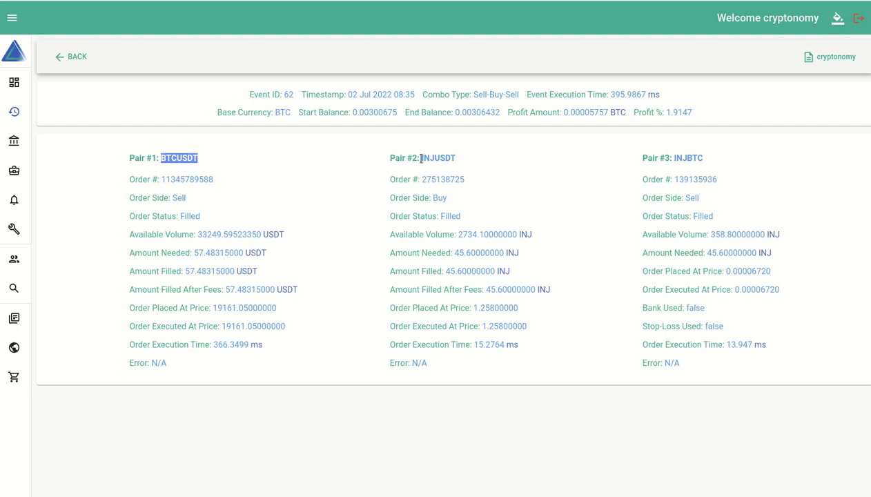
{"action": "left_click", "coordinate": [385, 159]}
{"action": "left_click_drag", "start_coordinate": [385, 159], "coordinate": [465, 157]}
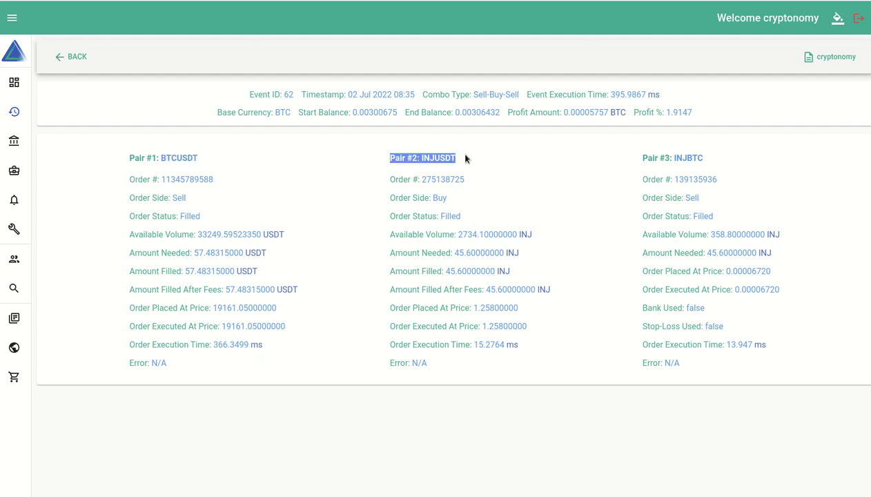
{"action": "triple_click", "coordinate": [442, 157]}
{"action": "left_click", "coordinate": [631, 158]}
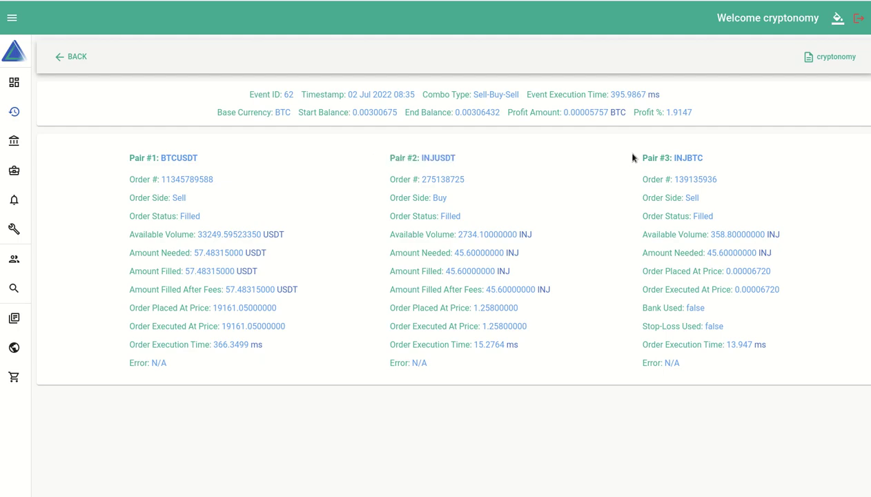
{"action": "left_click_drag", "start_coordinate": [640, 158], "coordinate": [705, 158]}
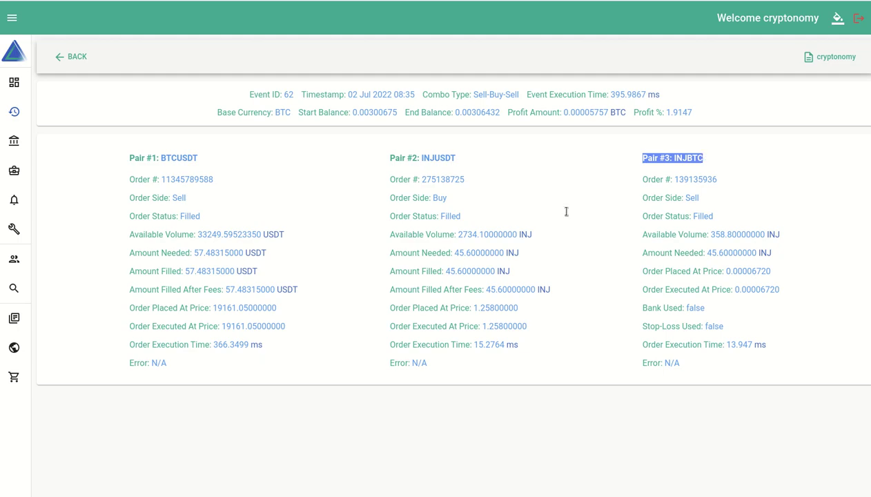
{"action": "left_click", "coordinate": [506, 428]}
Start a screen capture with the screenshot tool and select the area covering the event summary and all three pair details.
{"action": "mouse_move", "coordinate": [505, 494]}
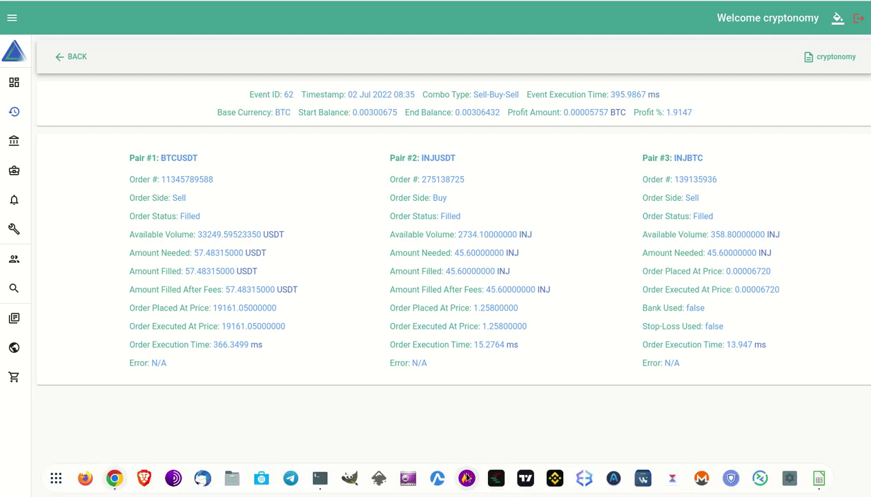
{"action": "right_click", "coordinate": [467, 478]}
{"action": "left_click", "coordinate": [473, 395]}
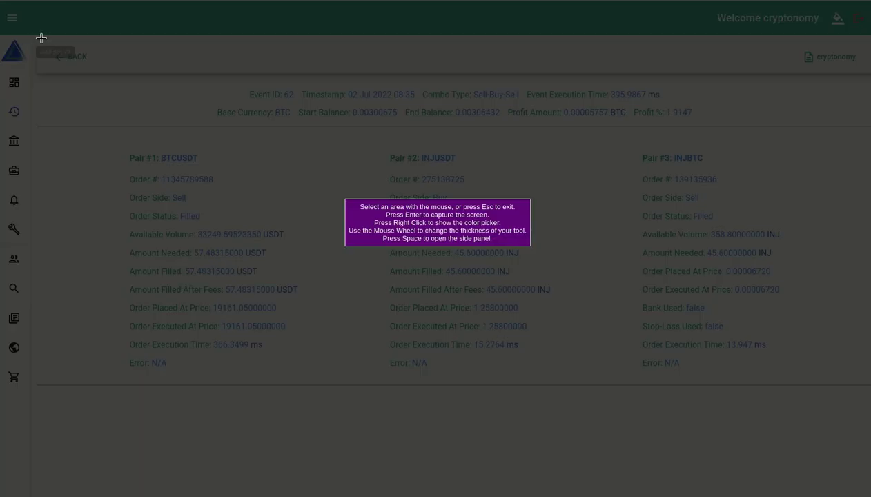
{"action": "left_click_drag", "start_coordinate": [41, 39], "coordinate": [858, 433]}
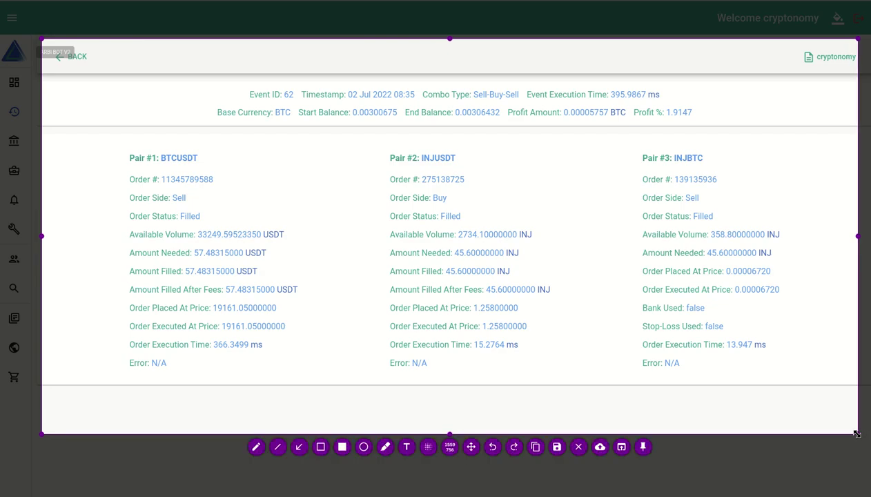